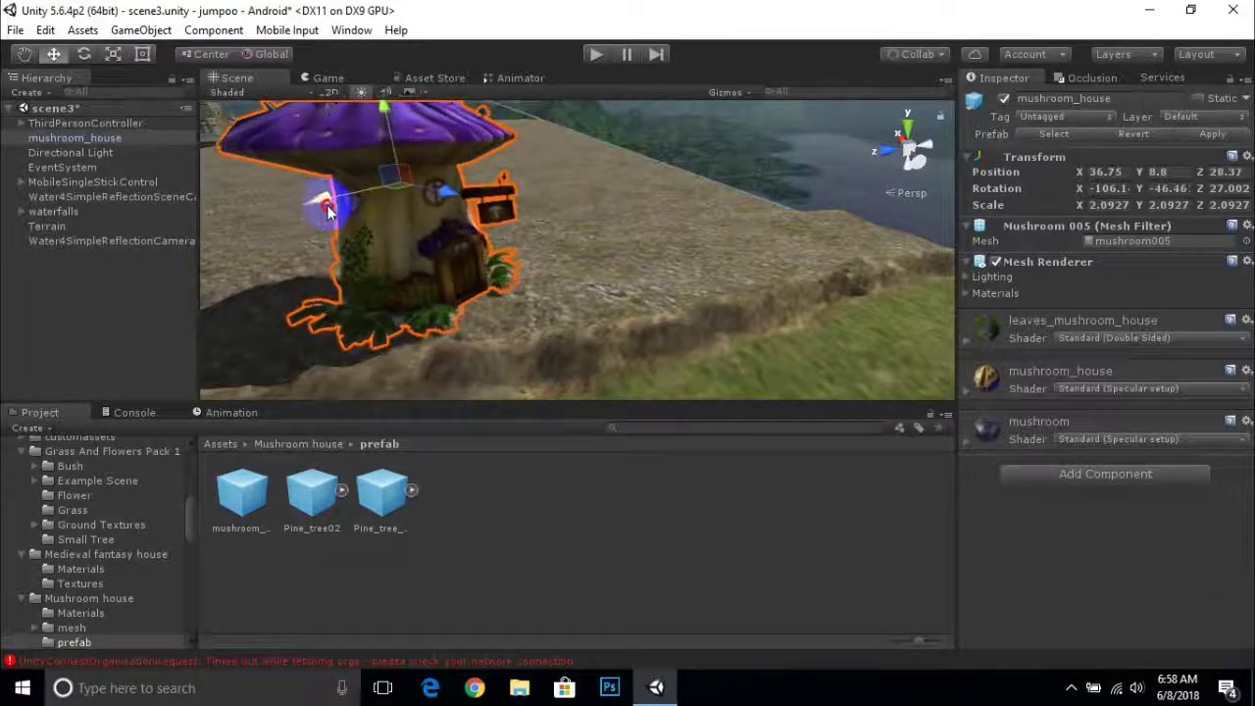
Nudge the mushroom house across the ground, then play-test the running character and stop.
{"action": "left_click_drag", "start_coordinate": [328, 208], "coordinate": [497, 234], "text": "alt"}
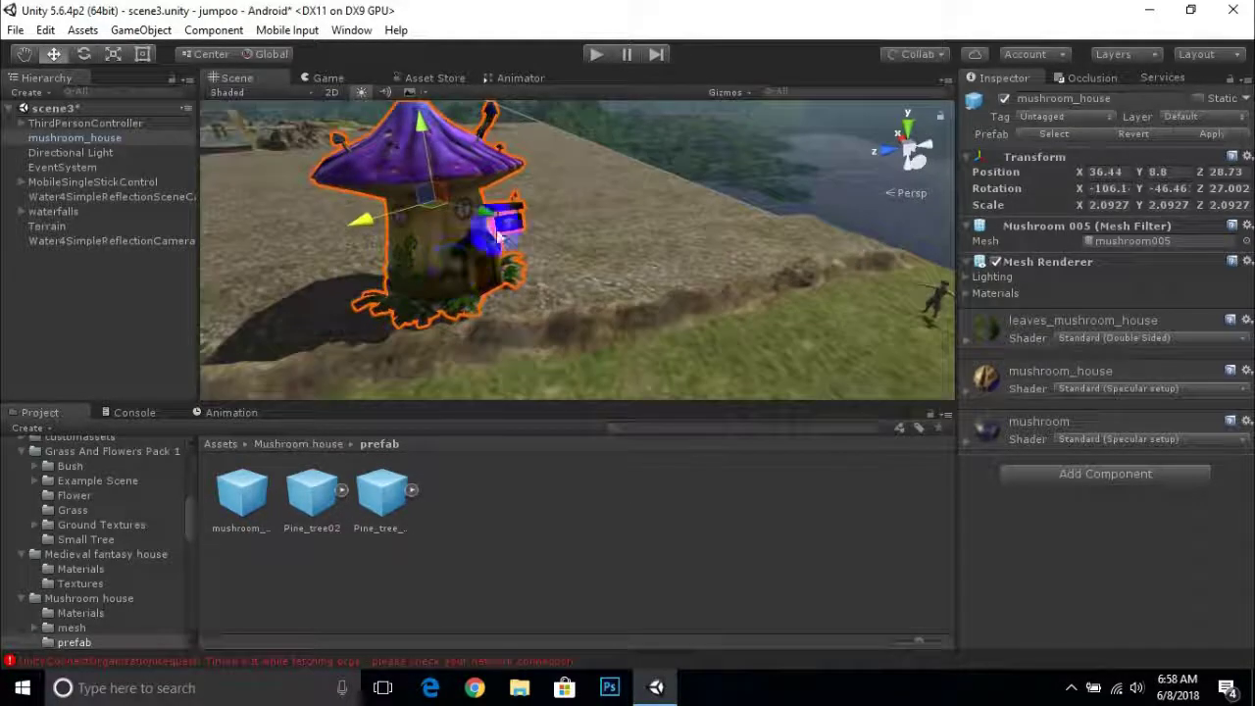
{"action": "left_click", "coordinate": [600, 58]}
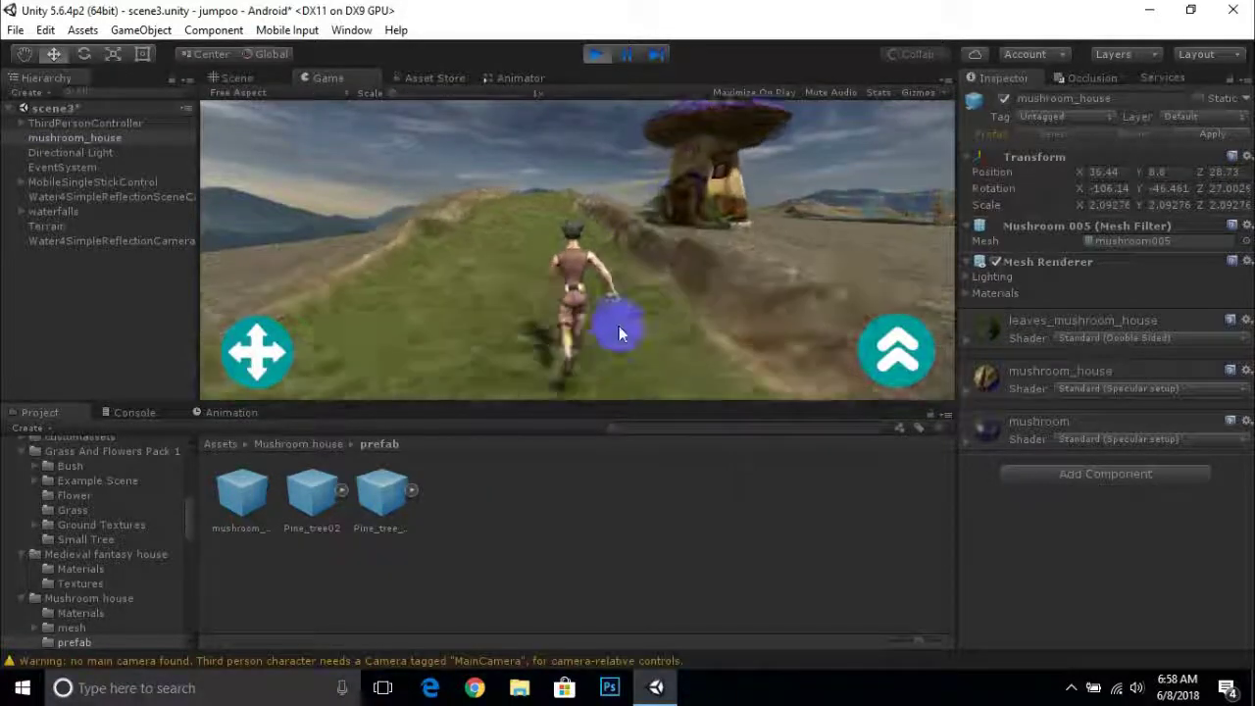
{"action": "left_click_drag", "start_coordinate": [643, 341], "coordinate": [531, 97]}
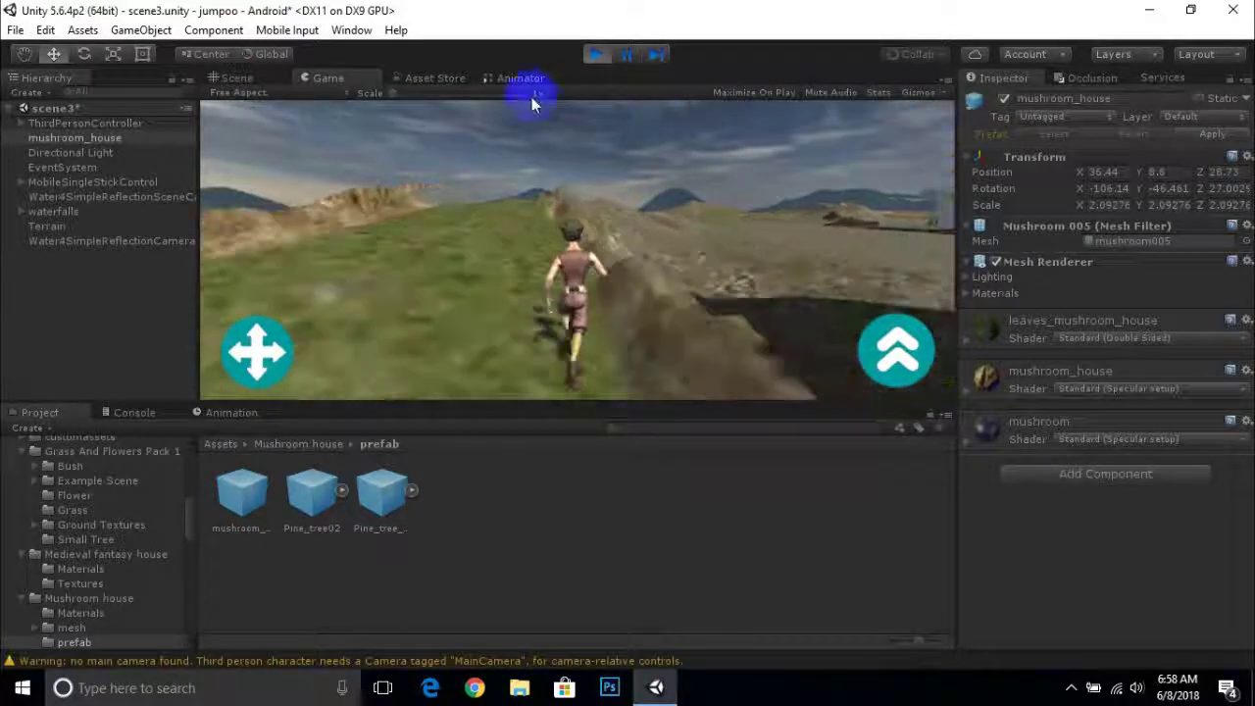
{"action": "left_click", "coordinate": [589, 61]}
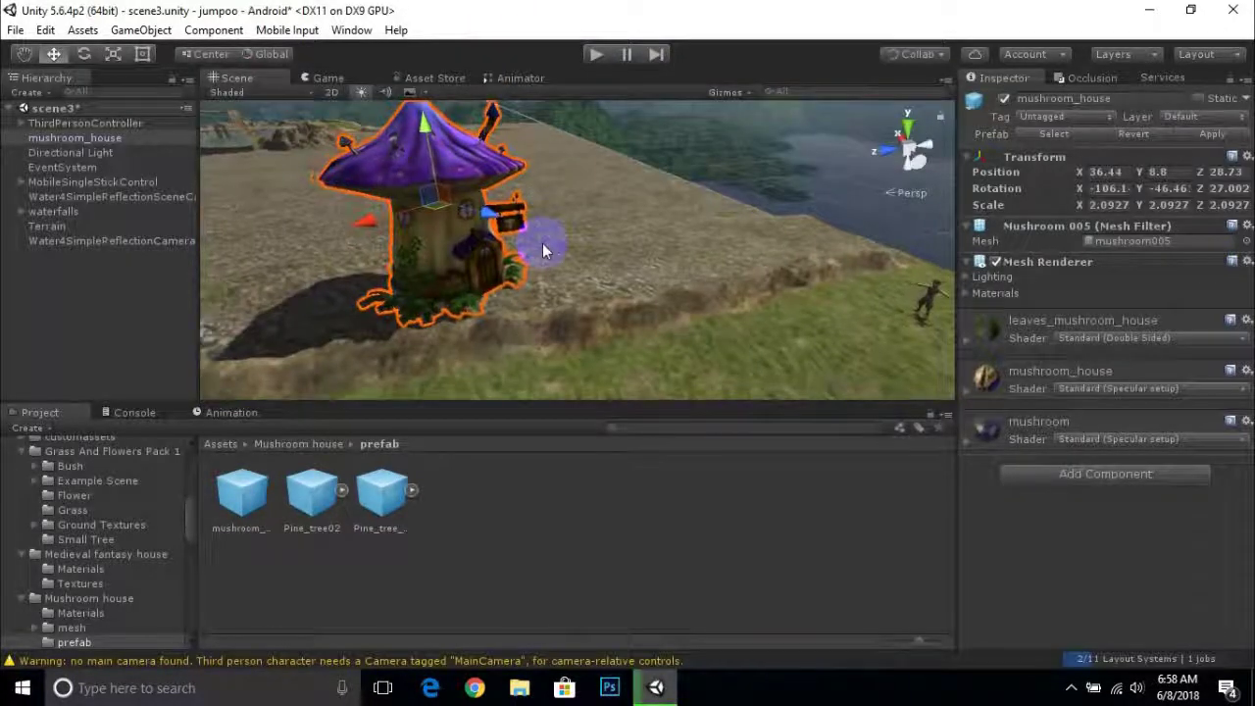
Shrink the mushroom house with the Scale tool, first along its depth, then evenly.
{"action": "left_click_drag", "start_coordinate": [520, 209], "coordinate": [571, 204], "text": "alt"}
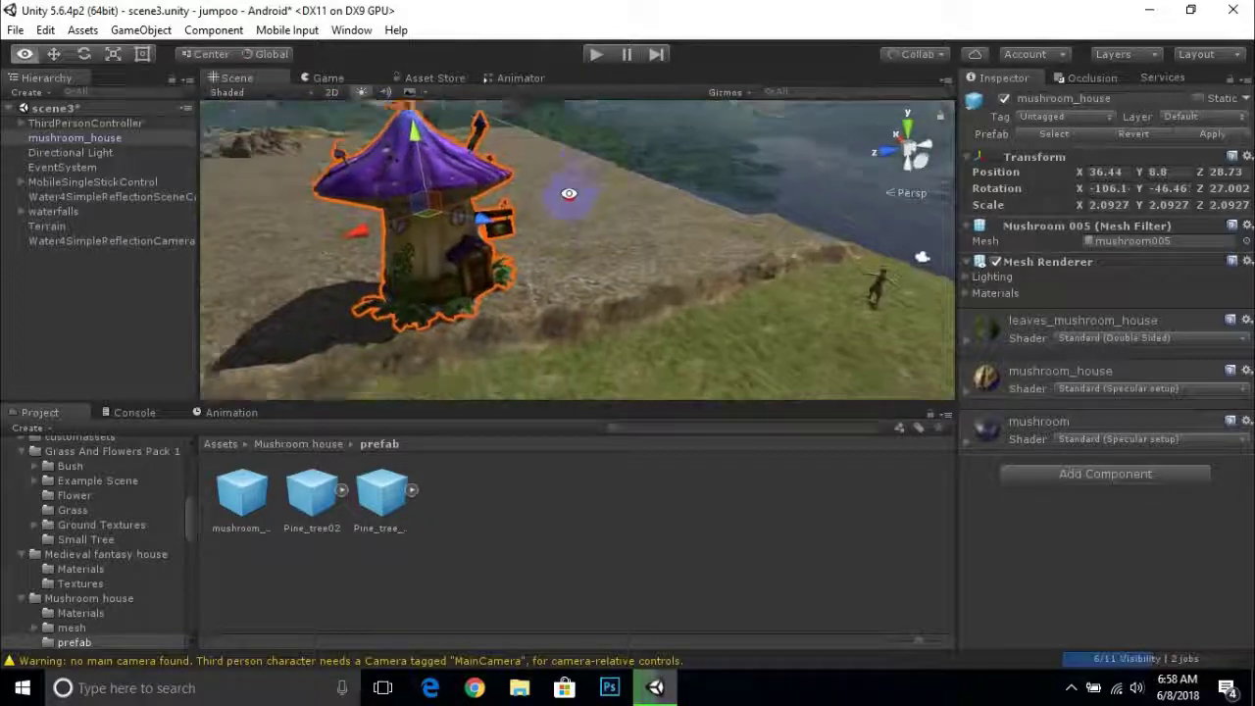
{"action": "key", "text": "r"}
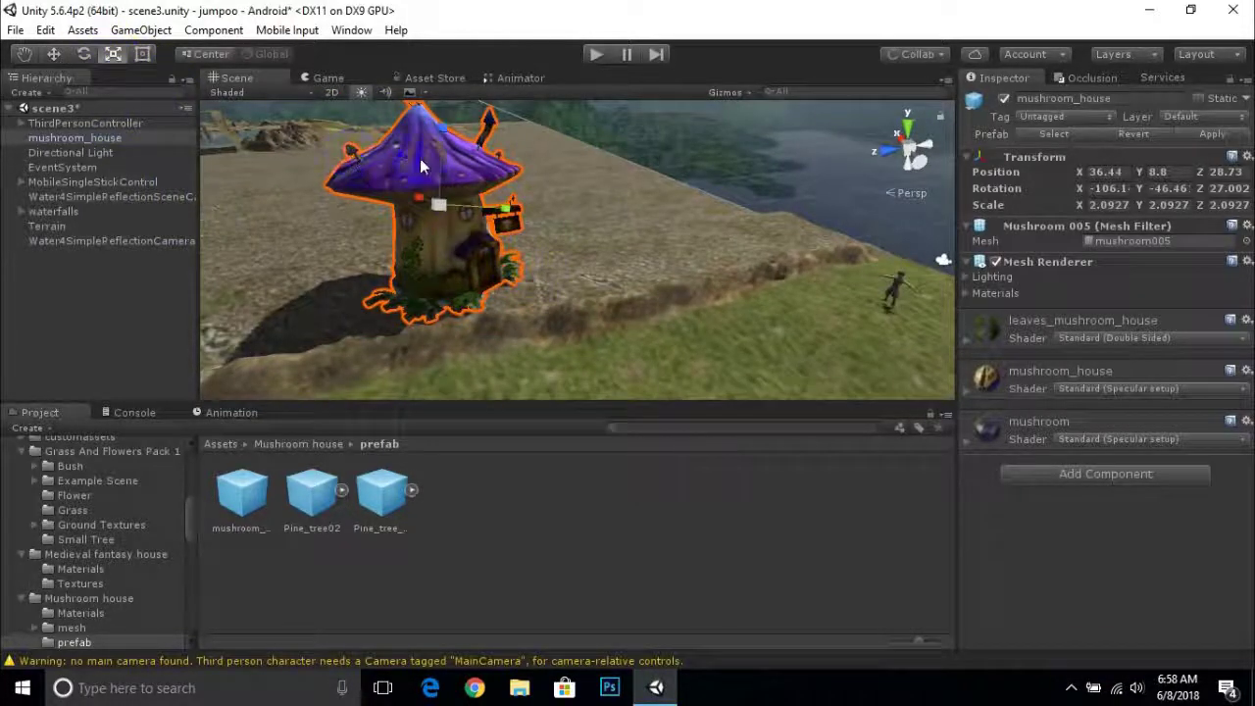
{"action": "left_click_drag", "start_coordinate": [446, 135], "coordinate": [446, 142]}
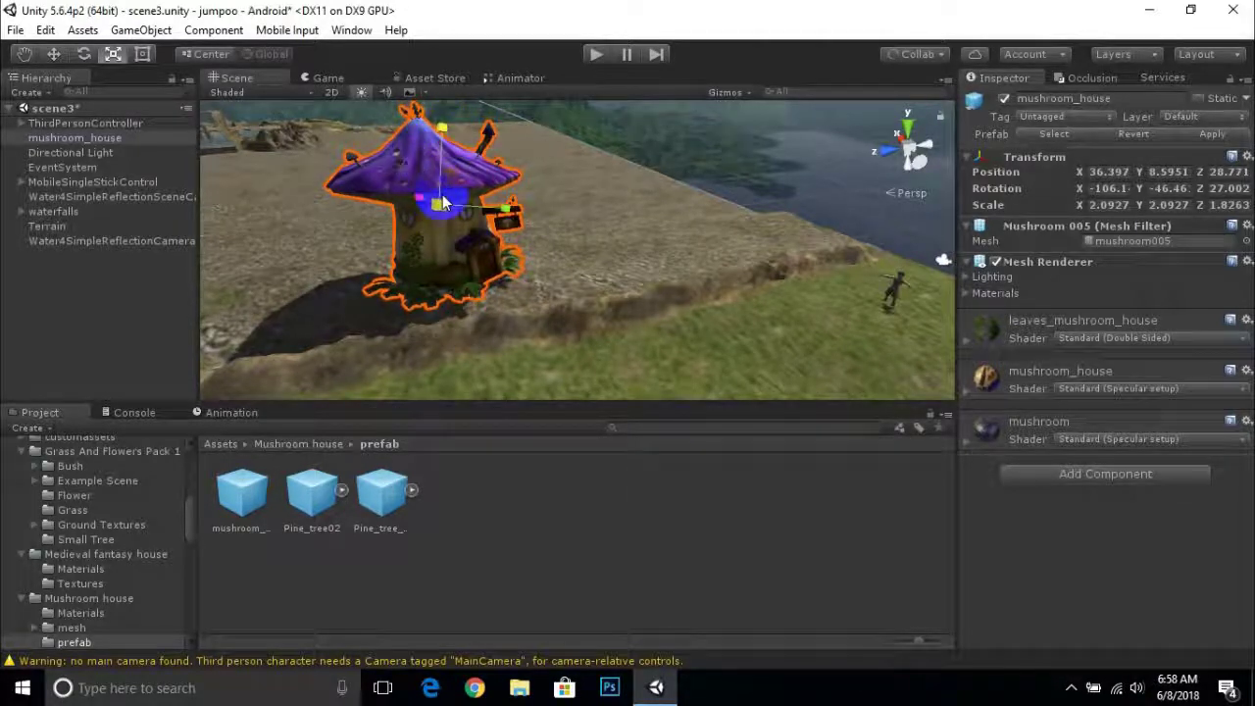
{"action": "left_click_drag", "start_coordinate": [440, 207], "coordinate": [441, 214]}
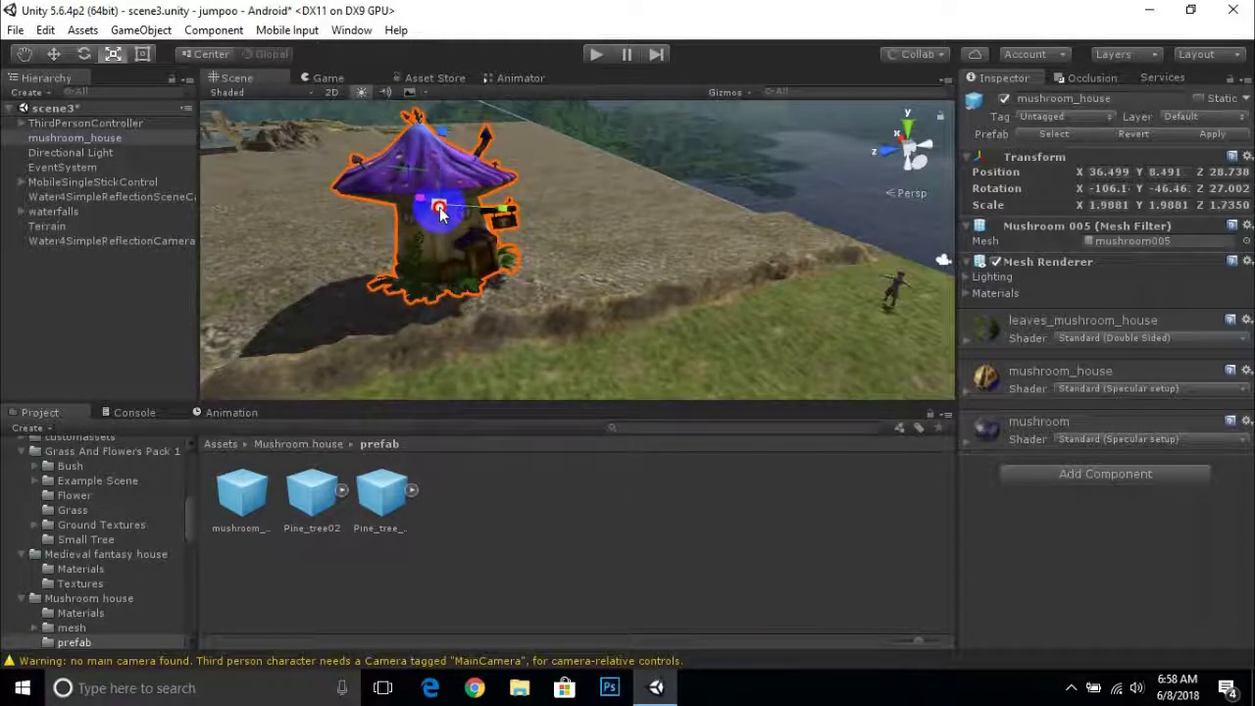
Move the mushroom house down so its base sits into the terrain, then select Terrain.
{"action": "left_click", "coordinate": [54, 54]}
{"action": "scroll", "coordinate": [409, 181], "scroll_direction": "up", "scroll_amount": 3}
{"action": "scroll", "coordinate": [409, 181], "scroll_direction": "up", "scroll_amount": 2}
{"action": "left_click_drag", "start_coordinate": [386, 126], "coordinate": [397, 143]}
{"action": "mouse_move", "coordinate": [397, 142]}
{"action": "right_mouse_down"}
{"action": "mouse_move", "coordinate": [590, 234]}
{"action": "mouse_move", "coordinate": [732, 232]}
{"action": "mouse_move", "coordinate": [448, 219]}
{"action": "mouse_move", "coordinate": [519, 272]}
{"action": "mouse_move", "coordinate": [553, 250]}
{"action": "right_mouse_up"}
{"action": "scroll", "coordinate": [498, 288], "scroll_direction": "up", "scroll_amount": 3}
{"action": "scroll", "coordinate": [511, 291], "scroll_direction": "up", "scroll_amount": 3}
{"action": "left_click", "coordinate": [676, 212]}
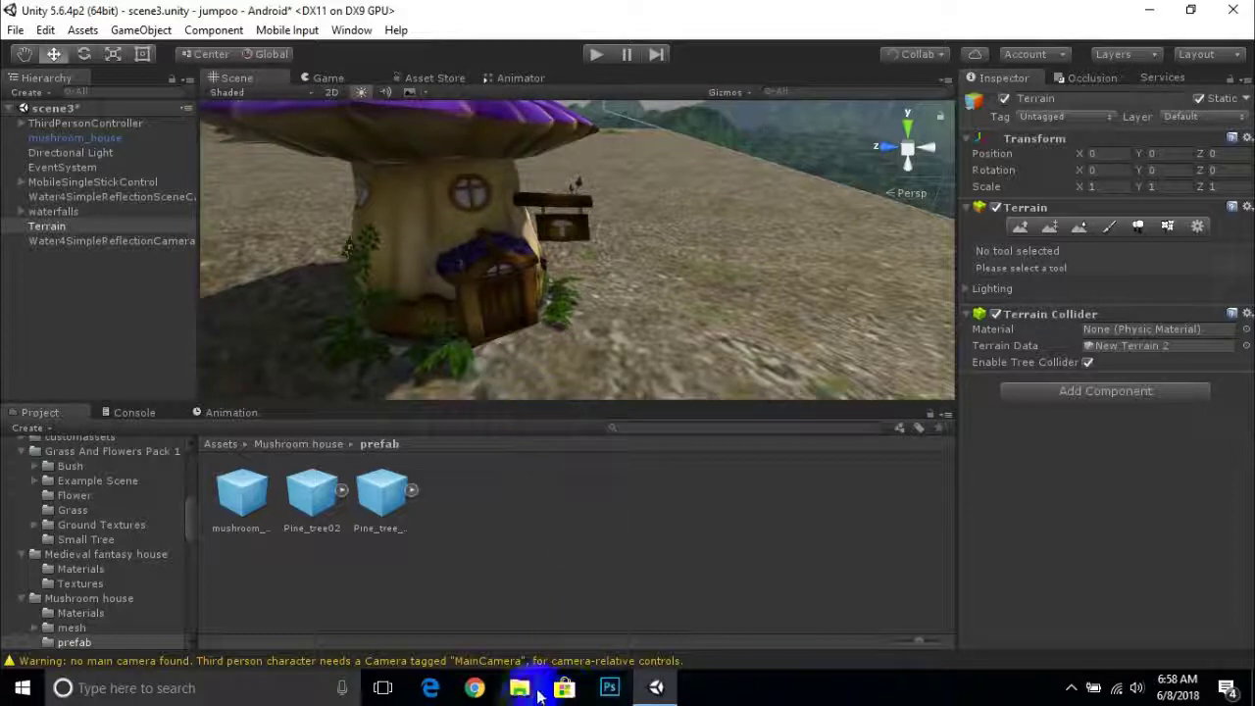
{"action": "left_click", "coordinate": [534, 691]}
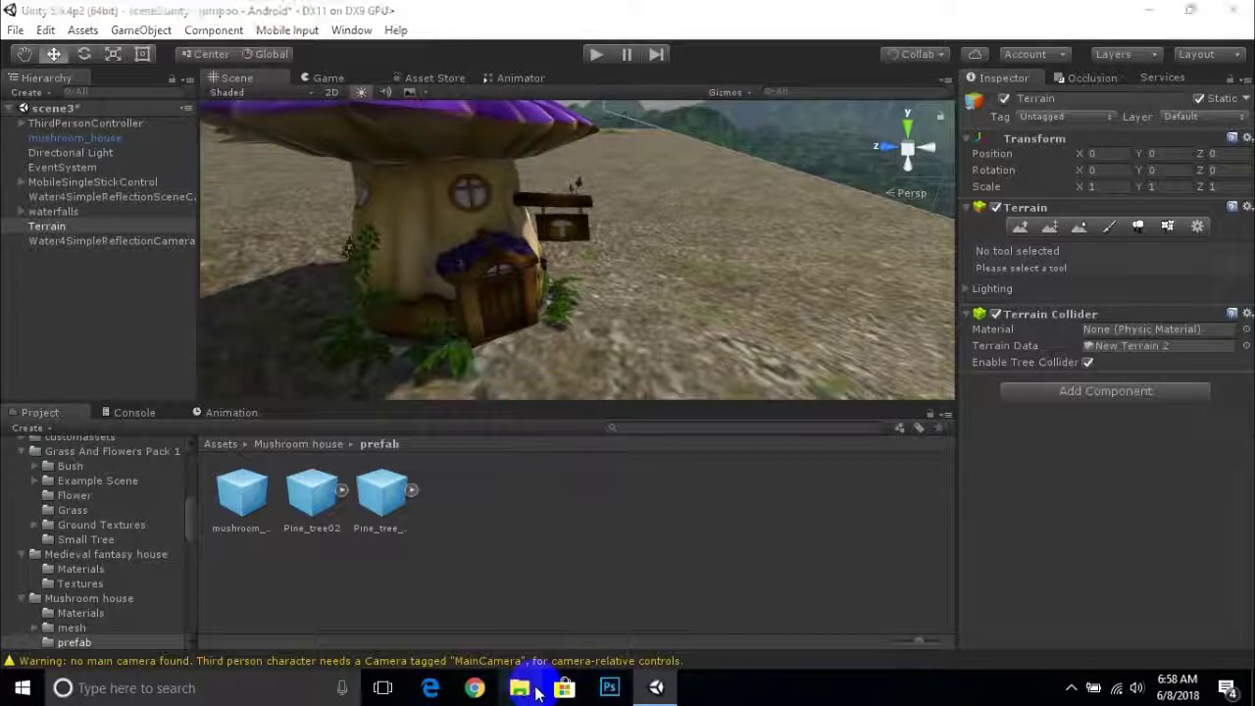
Open the Assets sprites folder and inspect the 320180 sprite's import settings.
{"action": "left_click", "coordinate": [222, 444]}
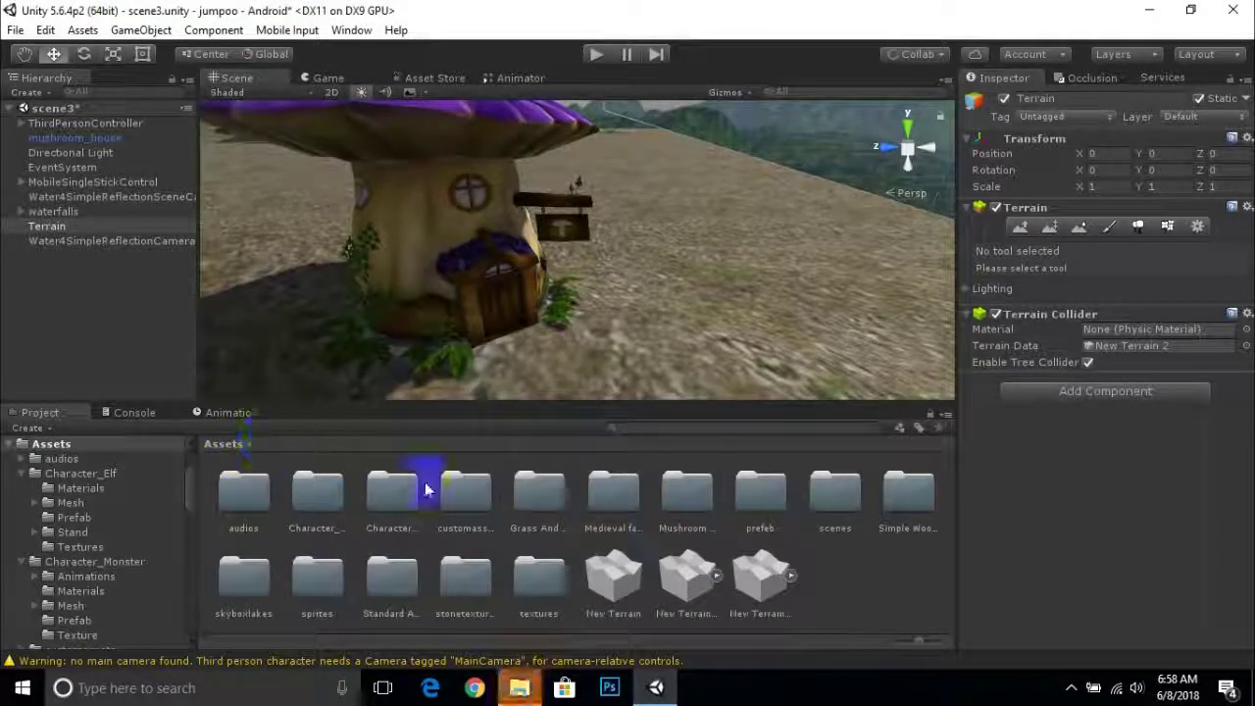
{"action": "double_click", "coordinate": [297, 585]}
{"action": "scroll", "coordinate": [571, 566], "scroll_direction": "down", "scroll_amount": 2}
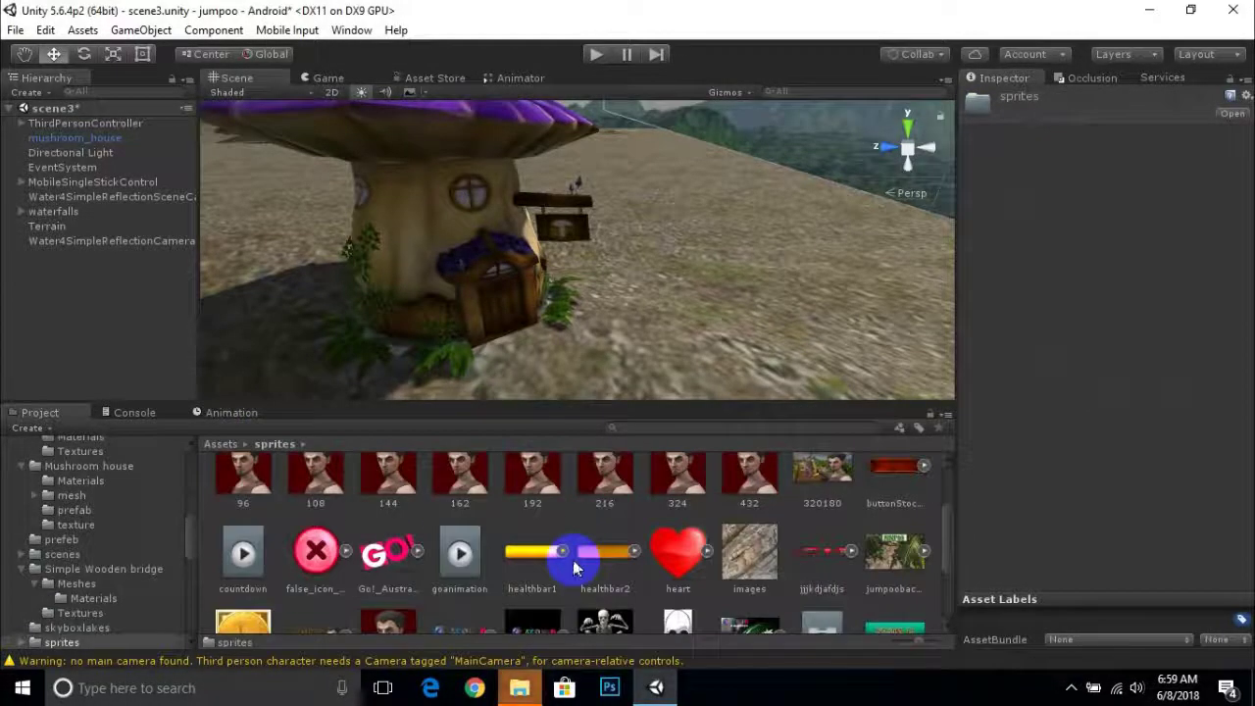
{"action": "scroll", "coordinate": [576, 569], "scroll_direction": "down", "scroll_amount": 3}
{"action": "scroll", "coordinate": [365, 595], "scroll_direction": "up", "scroll_amount": 1}
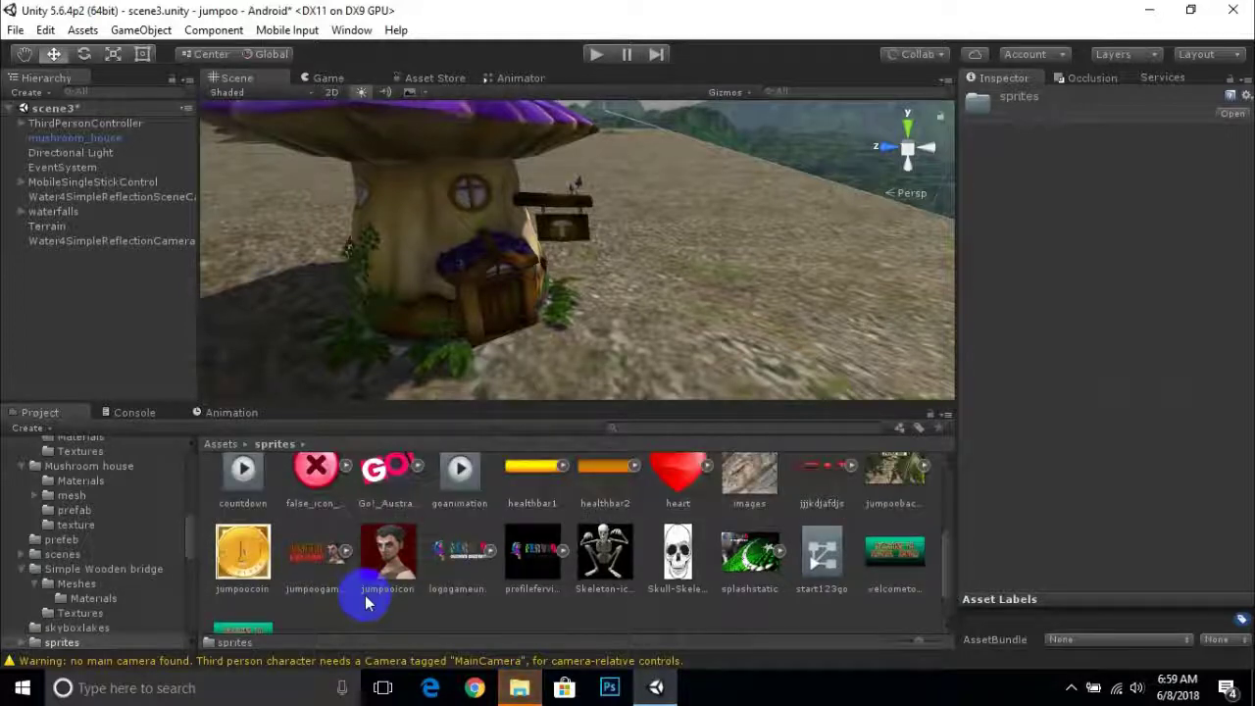
{"action": "scroll", "coordinate": [751, 574], "scroll_direction": "up", "scroll_amount": 1}
{"action": "scroll", "coordinate": [566, 569], "scroll_direction": "up", "scroll_amount": 2}
{"action": "left_click", "coordinate": [822, 545]}
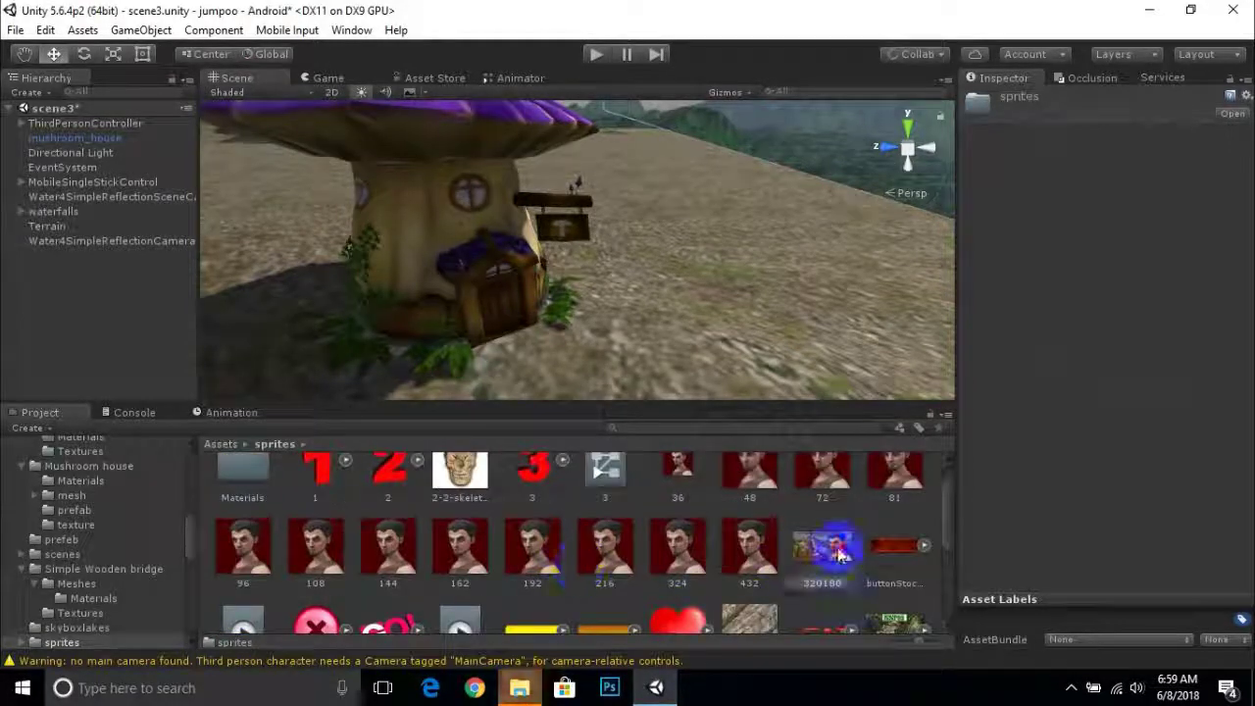
{"action": "scroll", "coordinate": [575, 570], "scroll_direction": "up", "scroll_amount": 1}
{"action": "scroll", "coordinate": [574, 575], "scroll_direction": "down", "scroll_amount": 3}
{"action": "scroll", "coordinate": [542, 579], "scroll_direction": "up", "scroll_amount": 2}
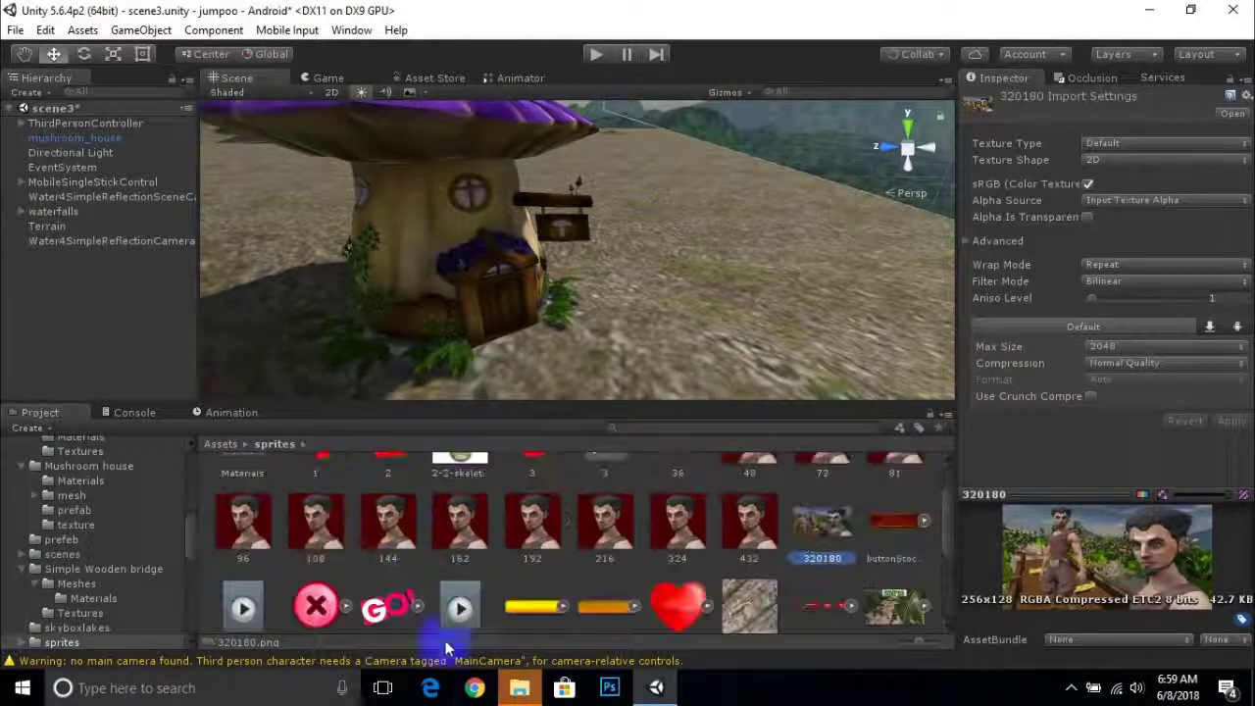
Find the JUMPOOHOMEBOAD image on the Desktop in File Explorer and drag it toward Unity.
{"action": "left_click", "coordinate": [519, 687]}
{"action": "left_click", "coordinate": [252, 227]}
{"action": "double_click", "coordinate": [253, 227]}
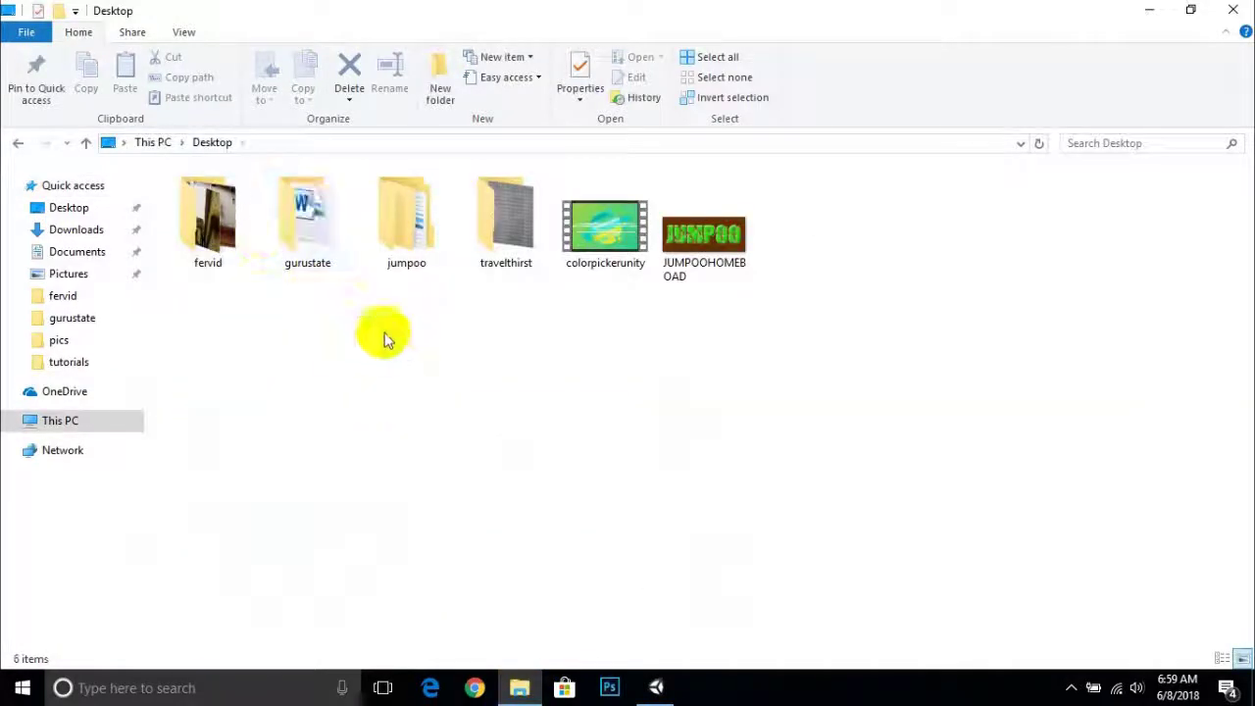
{"action": "left_click", "coordinate": [694, 250]}
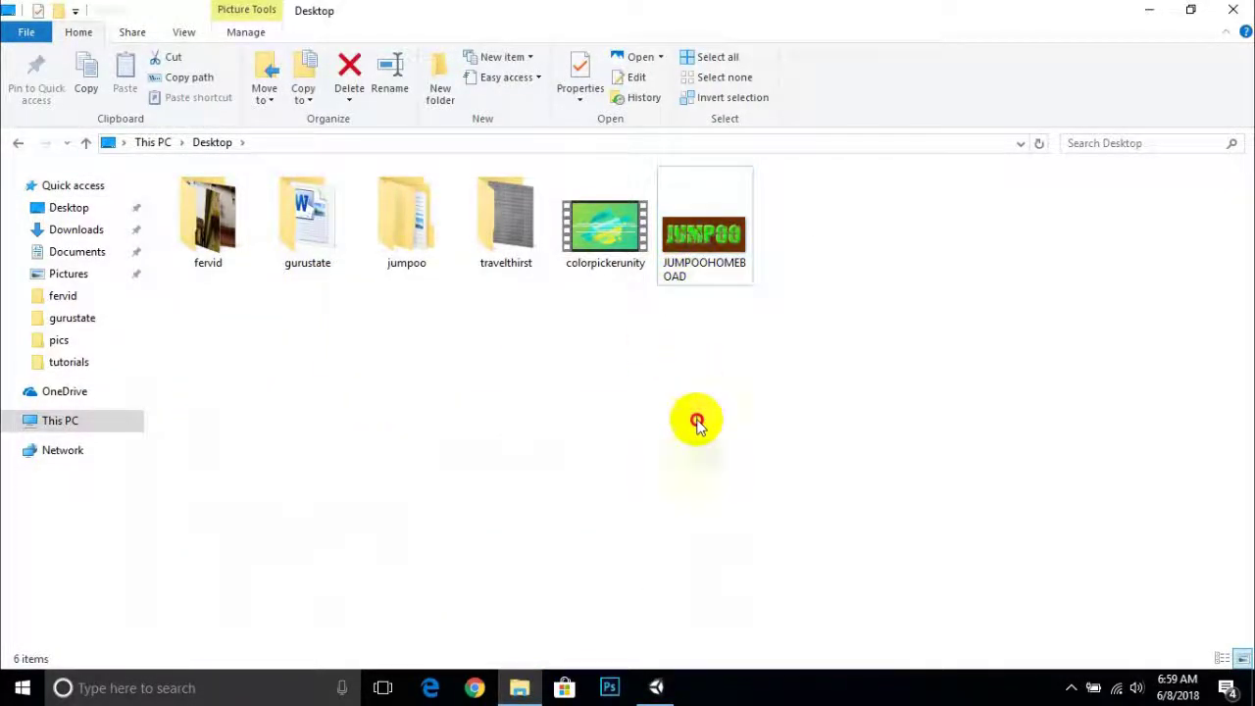
{"action": "mouse_move", "coordinate": [725, 257]}
{"action": "left_mouse_down"}
{"action": "mouse_move", "coordinate": [663, 672]}
{"action": "mouse_move", "coordinate": [642, 565]}
{"action": "left_mouse_up"}
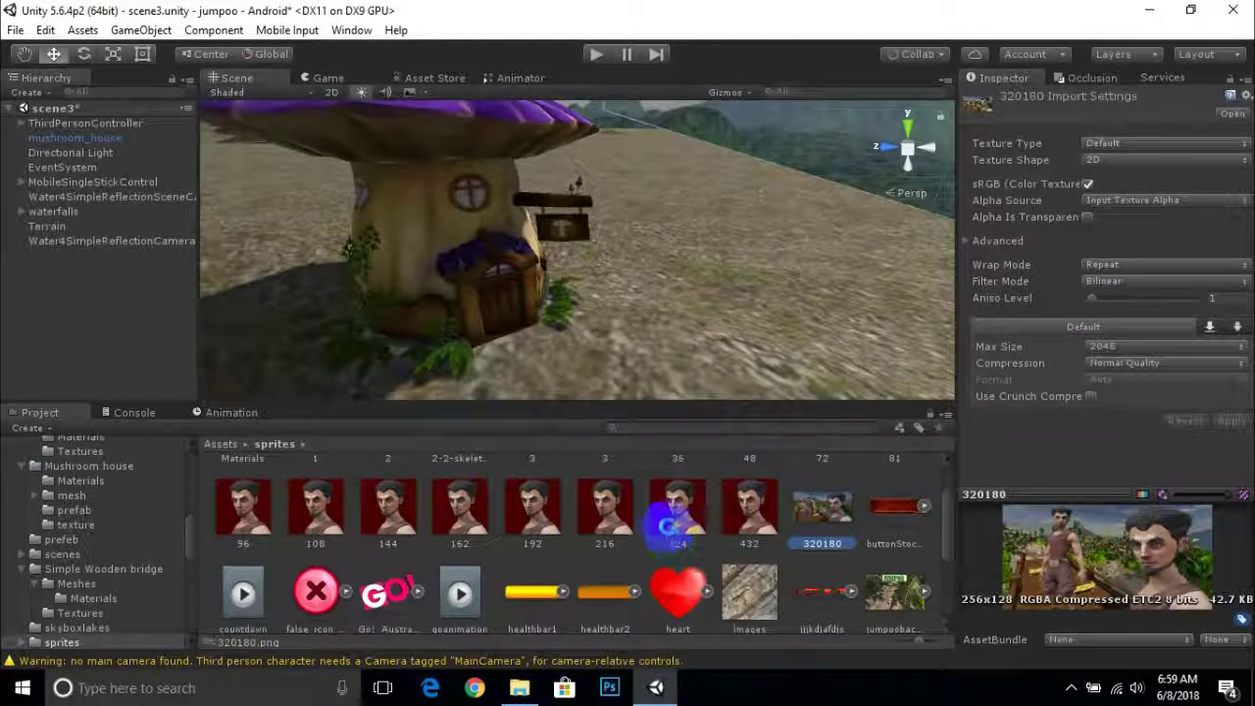
Drop JUMPOOHOMEBOAD into the sprites folder, preview it externally, then reselect the Terrain.
{"action": "left_click_drag", "start_coordinate": [634, 595], "coordinate": [637, 596]}
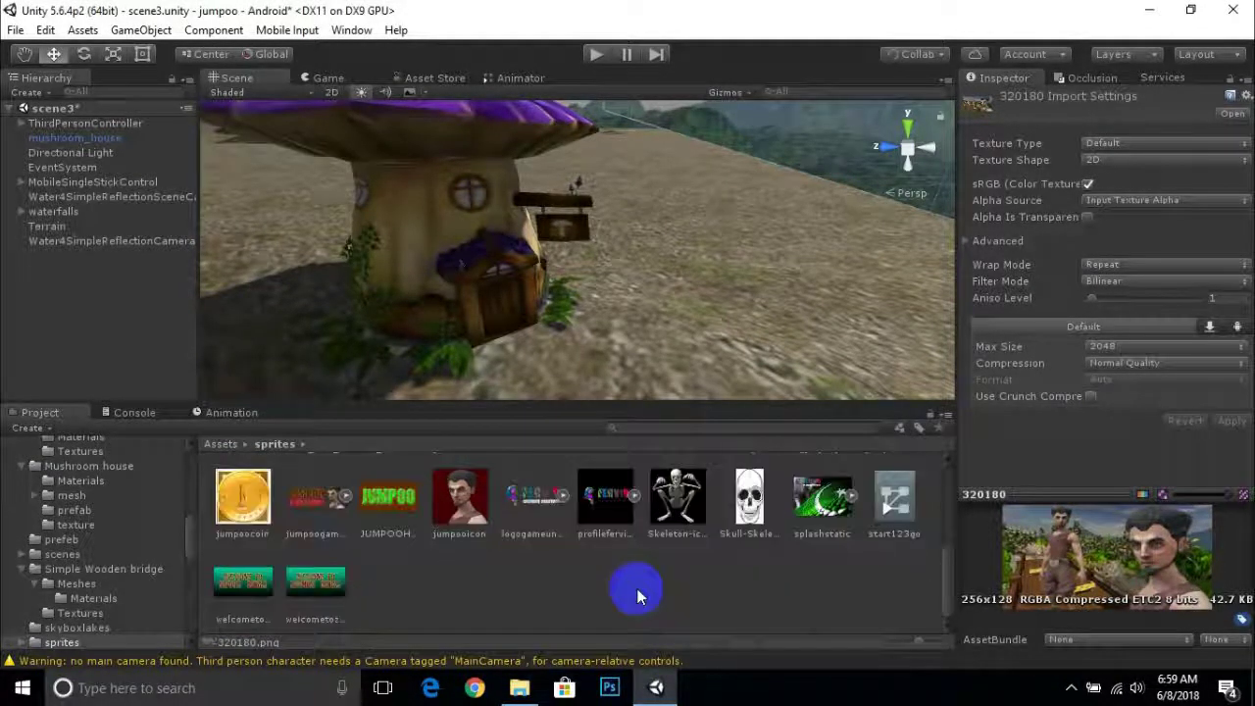
{"action": "double_click", "coordinate": [389, 499]}
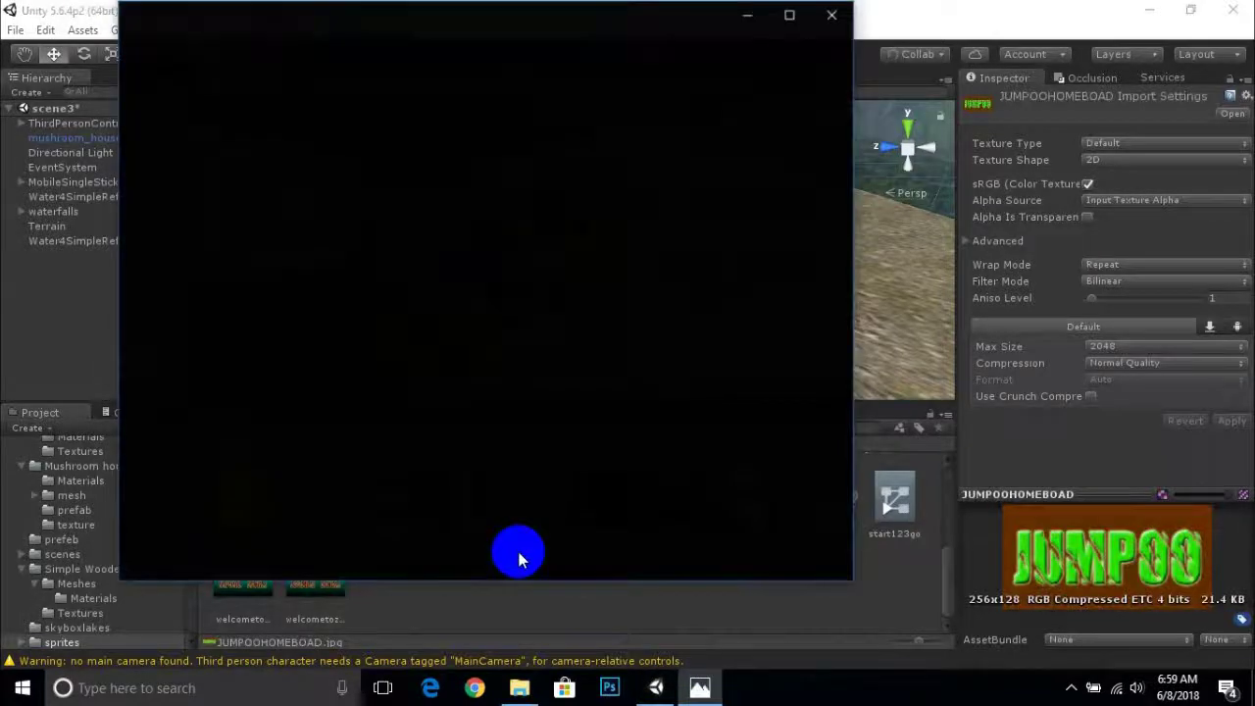
{"action": "left_click", "coordinate": [836, 20]}
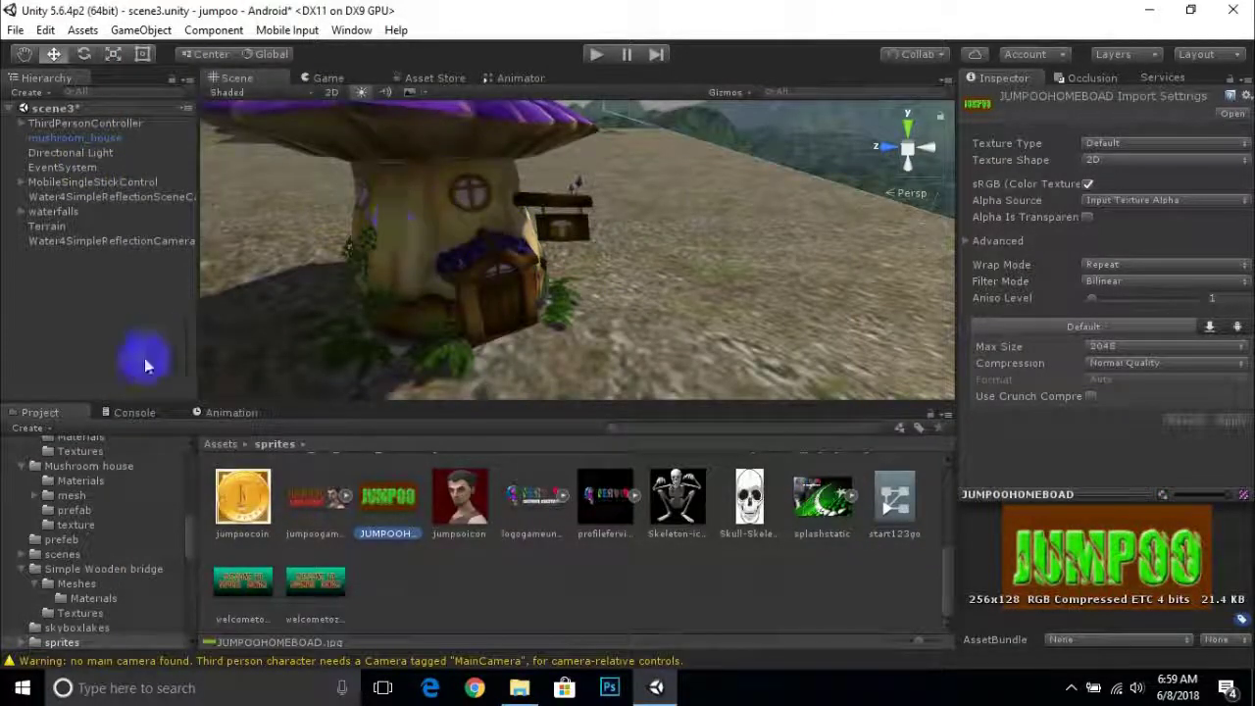
{"action": "left_click", "coordinate": [473, 151]}
{"action": "left_click", "coordinate": [686, 196]}
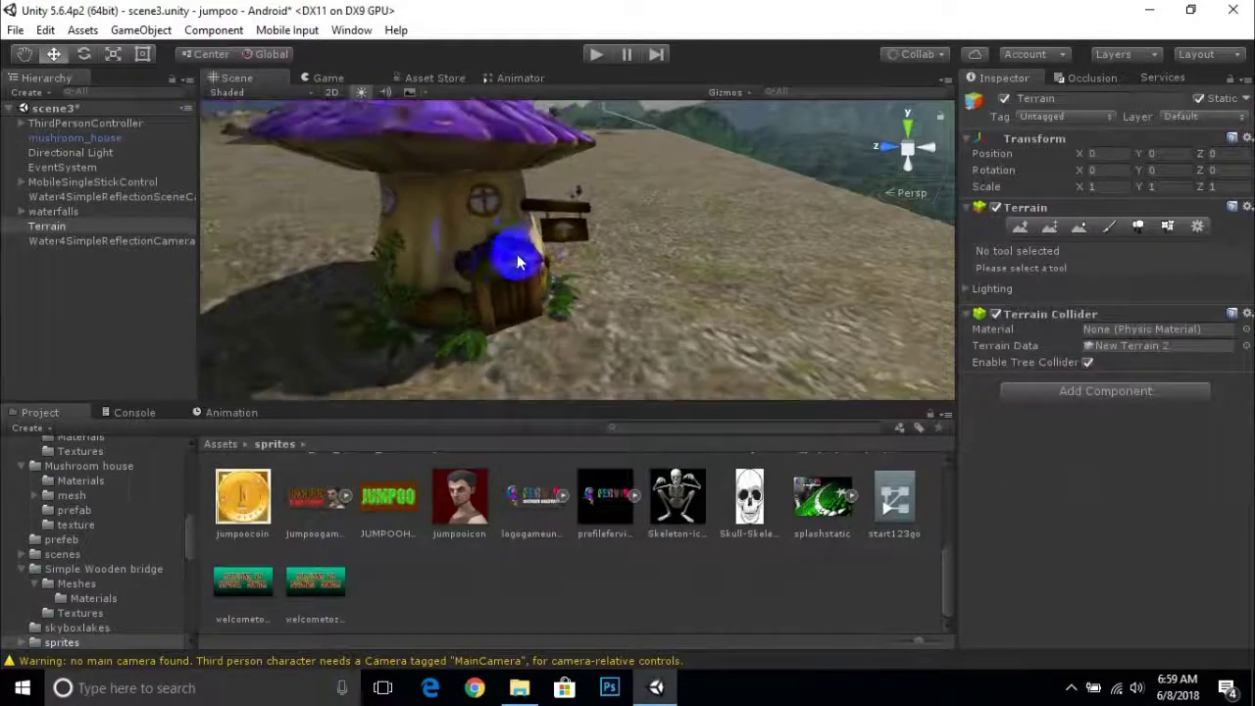
{"action": "middle_click_drag", "start_coordinate": [519, 262], "coordinate": [552, 288]}
Create a new cube in the scene beside the mushroom house.
{"action": "left_click", "coordinate": [45, 94]}
{"action": "mouse_move", "coordinate": [60, 152]}
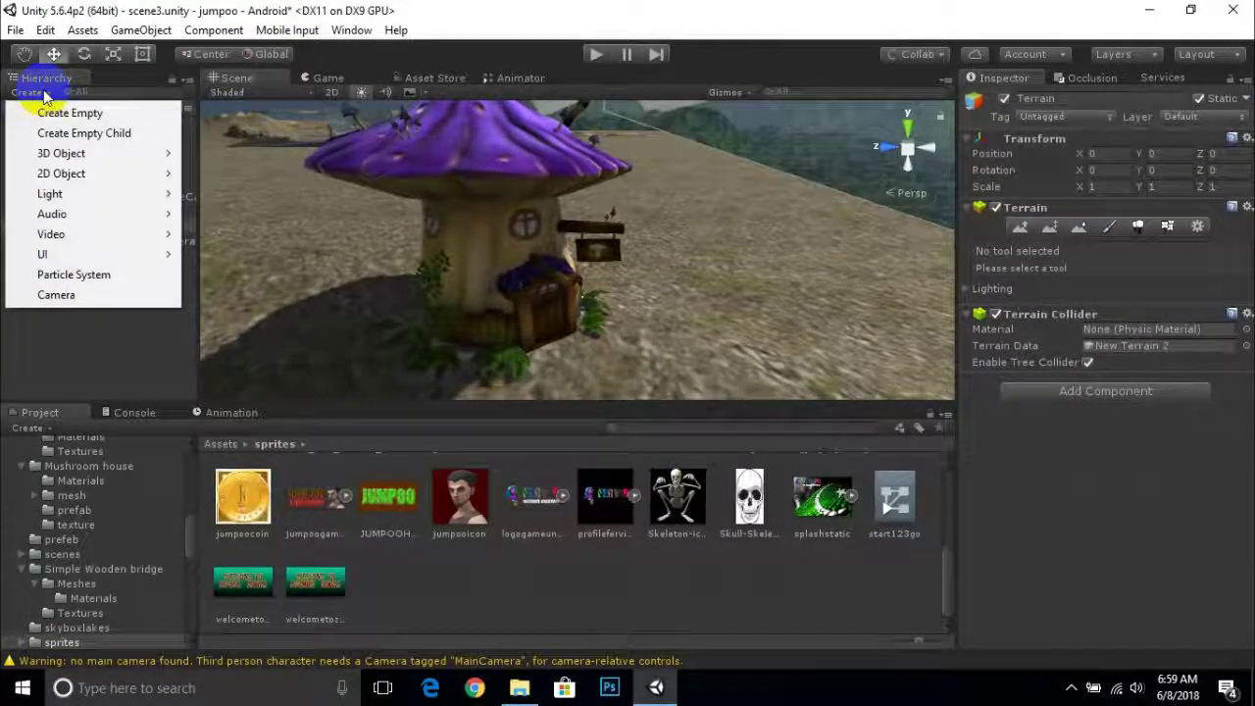
{"action": "left_click", "coordinate": [219, 154]}
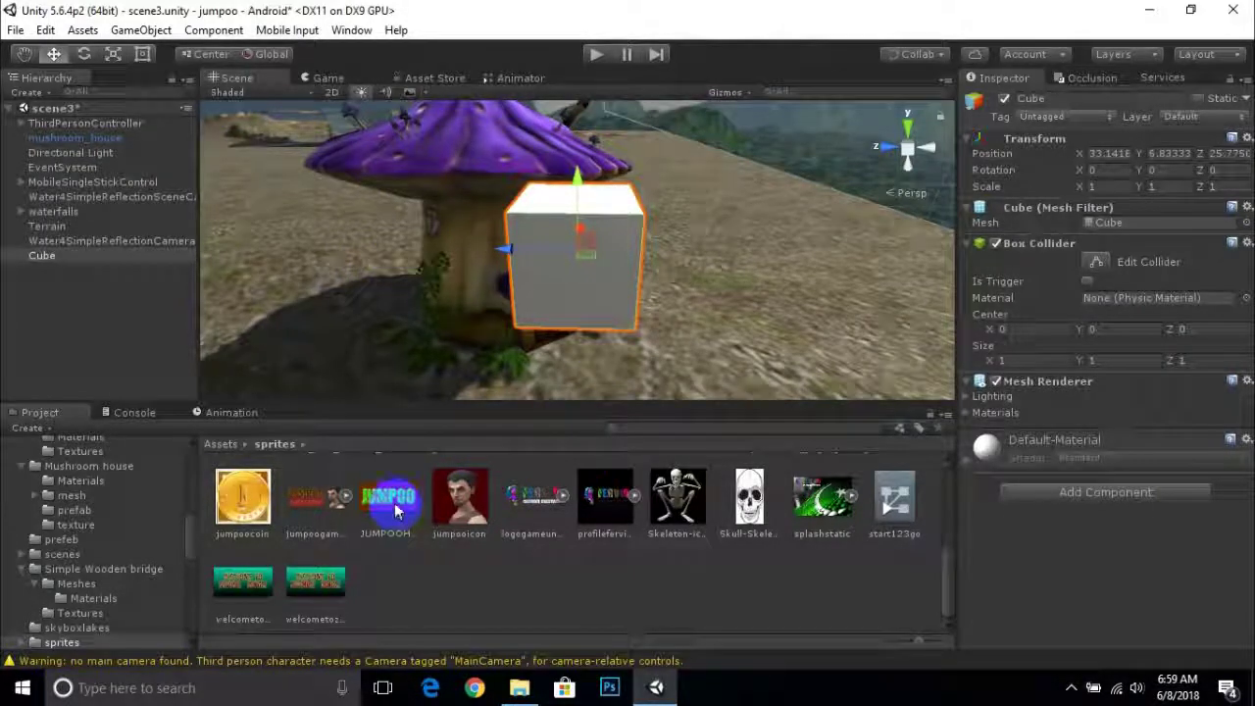
{"action": "left_click_drag", "start_coordinate": [397, 508], "coordinate": [466, 499]}
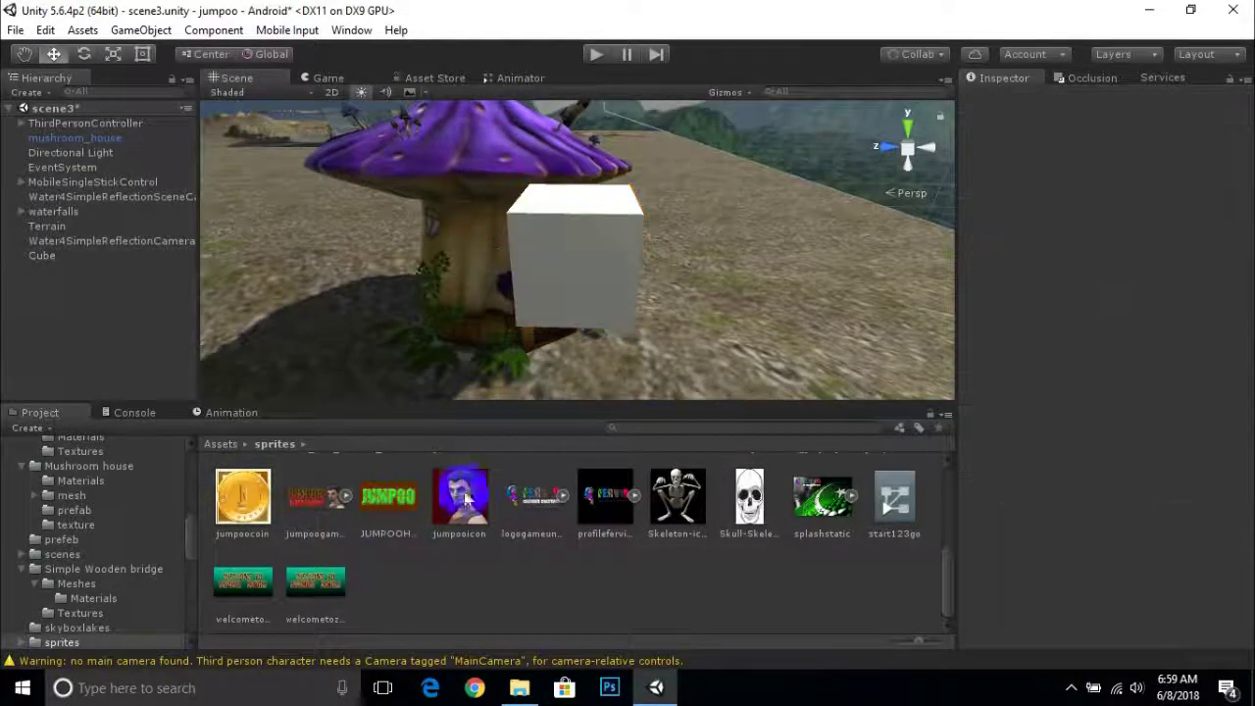
Drag the JUMPOO image onto the cube to texture it.
{"action": "left_click", "coordinate": [552, 292]}
{"action": "double_click", "coordinate": [389, 496]}
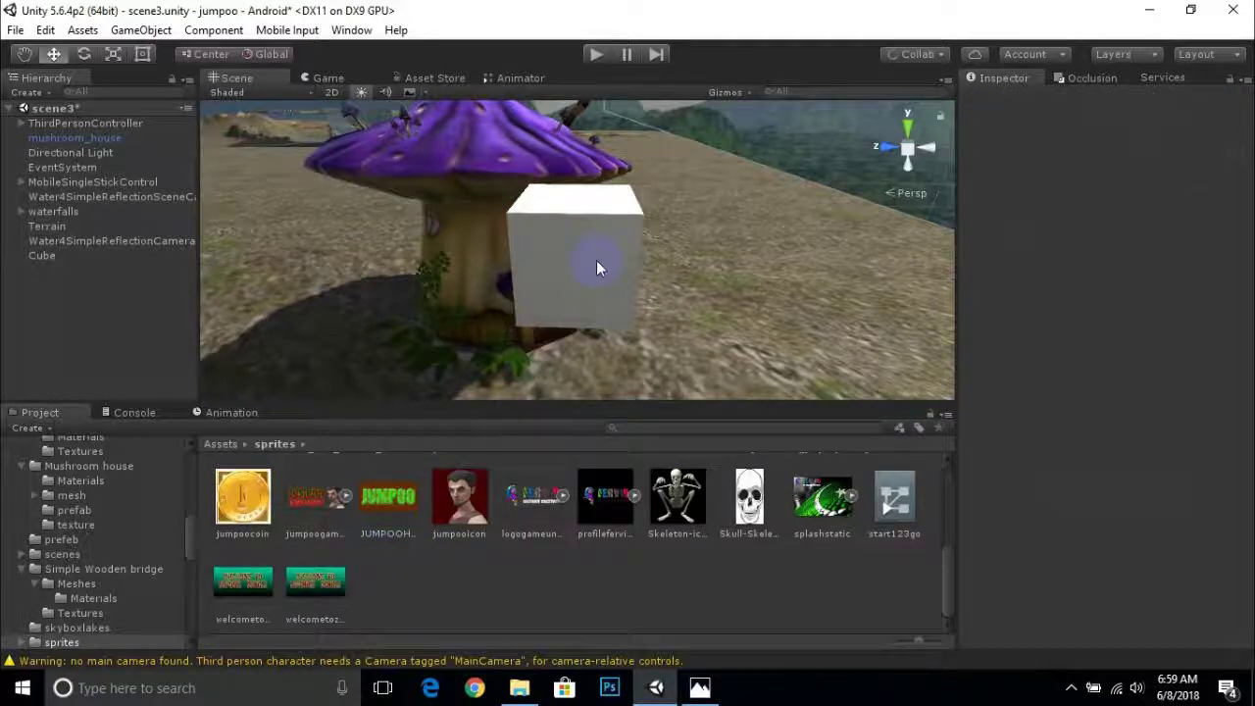
{"action": "left_click", "coordinate": [597, 267]}
{"action": "mouse_move", "coordinate": [388, 497]}
{"action": "left_mouse_down"}
{"action": "mouse_move", "coordinate": [504, 337]}
{"action": "mouse_move", "coordinate": [532, 349]}
{"action": "mouse_move", "coordinate": [559, 304]}
{"action": "left_mouse_up"}
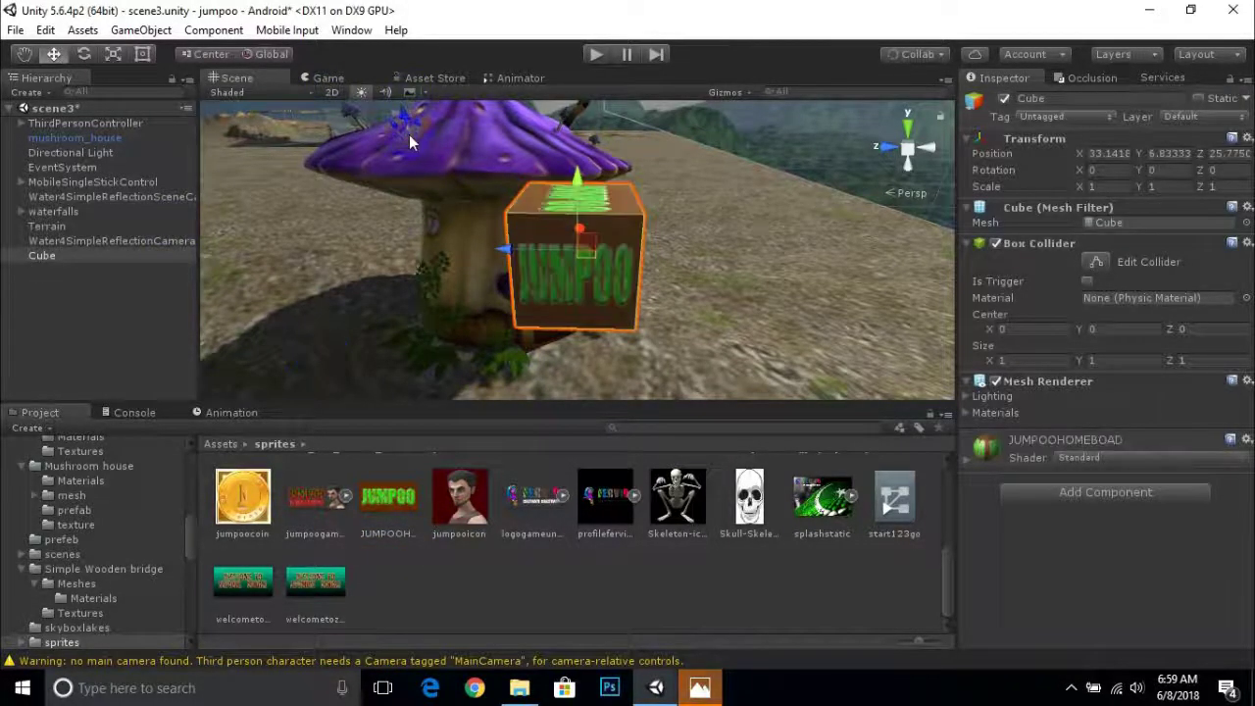
{"action": "scroll", "coordinate": [588, 307], "scroll_direction": "up", "scroll_amount": 5}
{"action": "scroll", "coordinate": [580, 299], "scroll_direction": "down", "scroll_amount": 3}
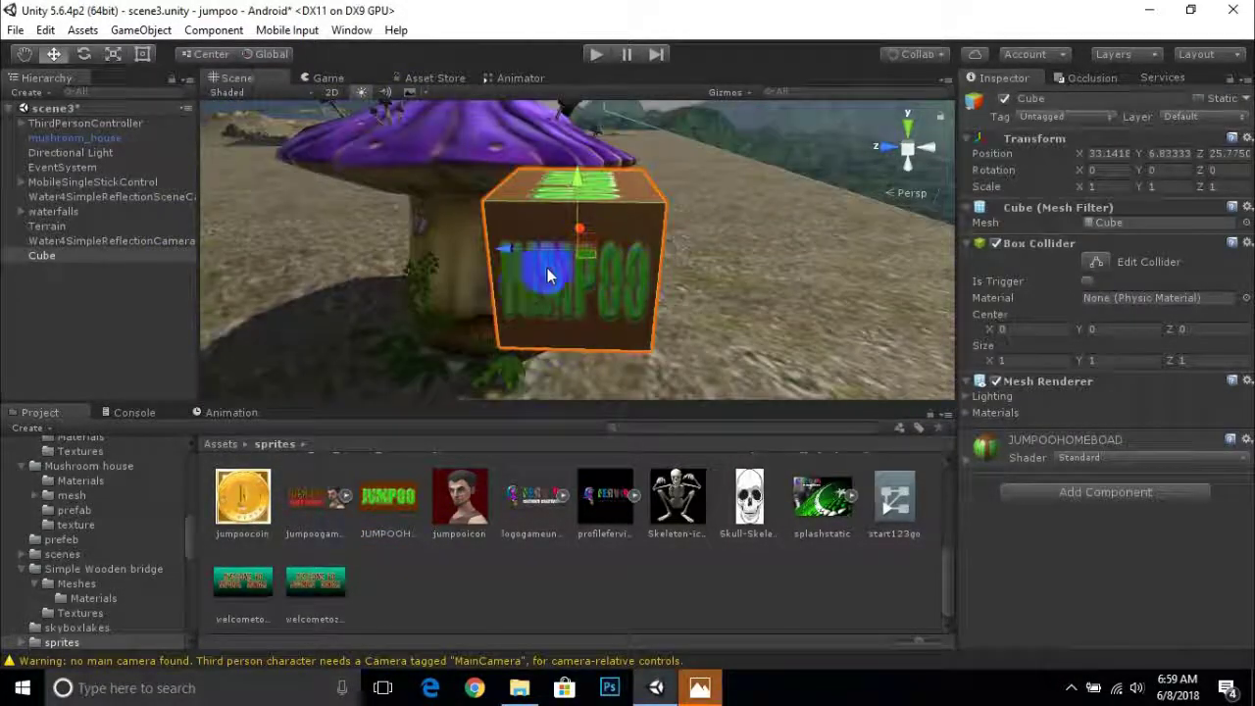
{"action": "mouse_move", "coordinate": [574, 272]}
{"action": "left_mouse_down", "text": "alt"}
{"action": "mouse_move", "coordinate": [595, 261]}
{"action": "mouse_move", "coordinate": [575, 284]}
{"action": "left_mouse_up", "text": "alt"}
Scale the JUMPOO cube down into a short, thin board.
{"action": "left_click", "coordinate": [113, 54]}
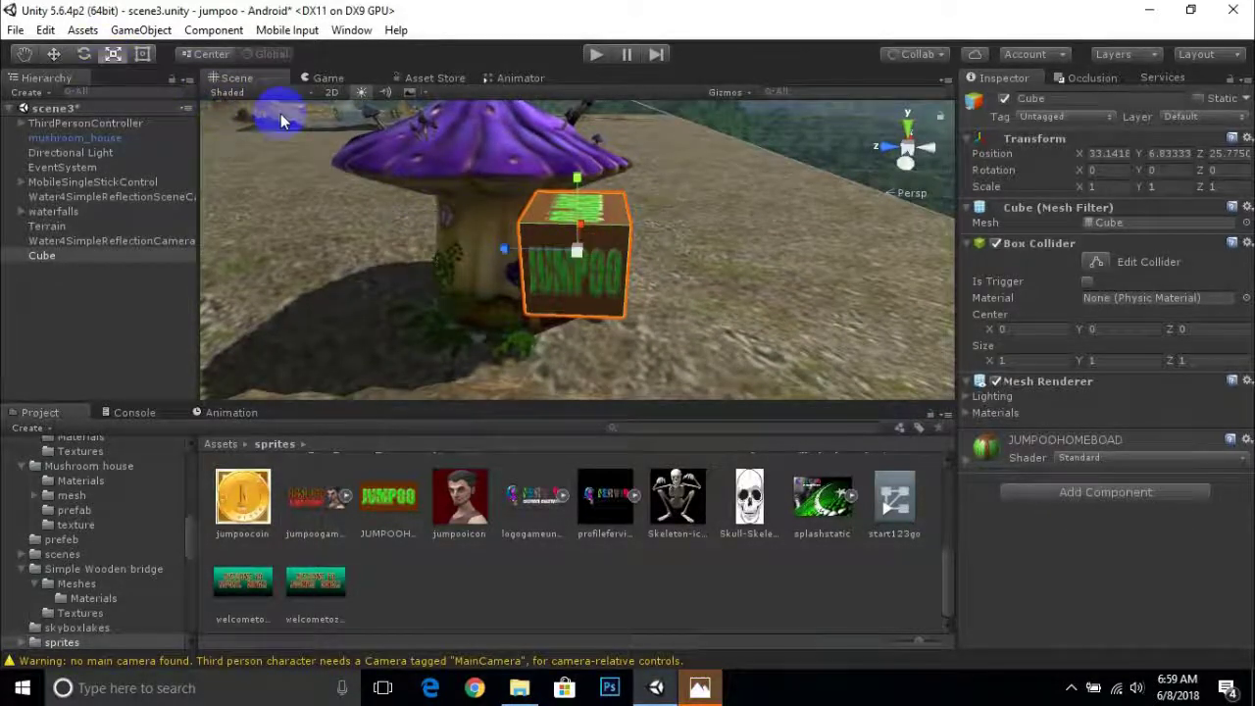
{"action": "mouse_move", "coordinate": [575, 271]}
{"action": "left_mouse_down", "text": "alt"}
{"action": "mouse_move", "coordinate": [574, 246]}
{"action": "mouse_move", "coordinate": [579, 282]}
{"action": "mouse_move", "coordinate": [579, 247]}
{"action": "mouse_move", "coordinate": [672, 238]}
{"action": "mouse_move", "coordinate": [630, 230]}
{"action": "mouse_move", "coordinate": [586, 249]}
{"action": "left_mouse_up", "text": "alt"}
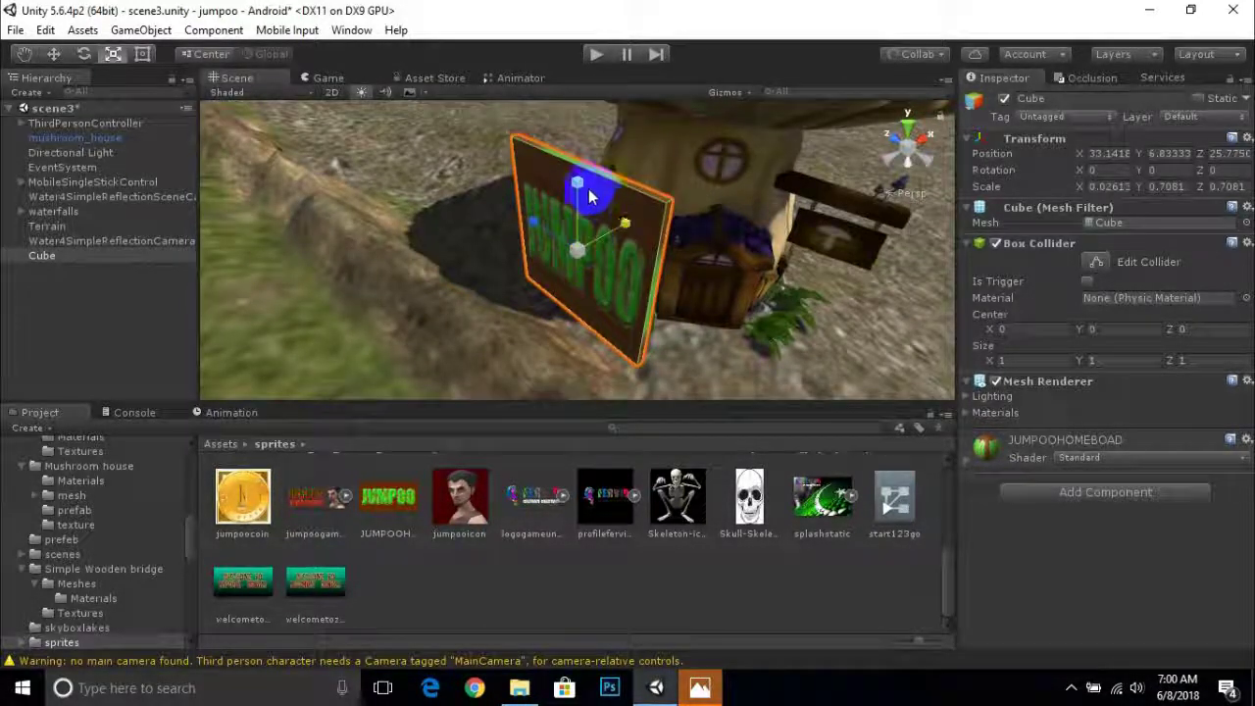
{"action": "mouse_move", "coordinate": [588, 196]}
{"action": "left_mouse_down"}
{"action": "mouse_move", "coordinate": [575, 202]}
{"action": "mouse_move", "coordinate": [574, 190]}
{"action": "left_mouse_up"}
{"action": "scroll", "coordinate": [518, 282], "scroll_direction": "up", "scroll_amount": 5}
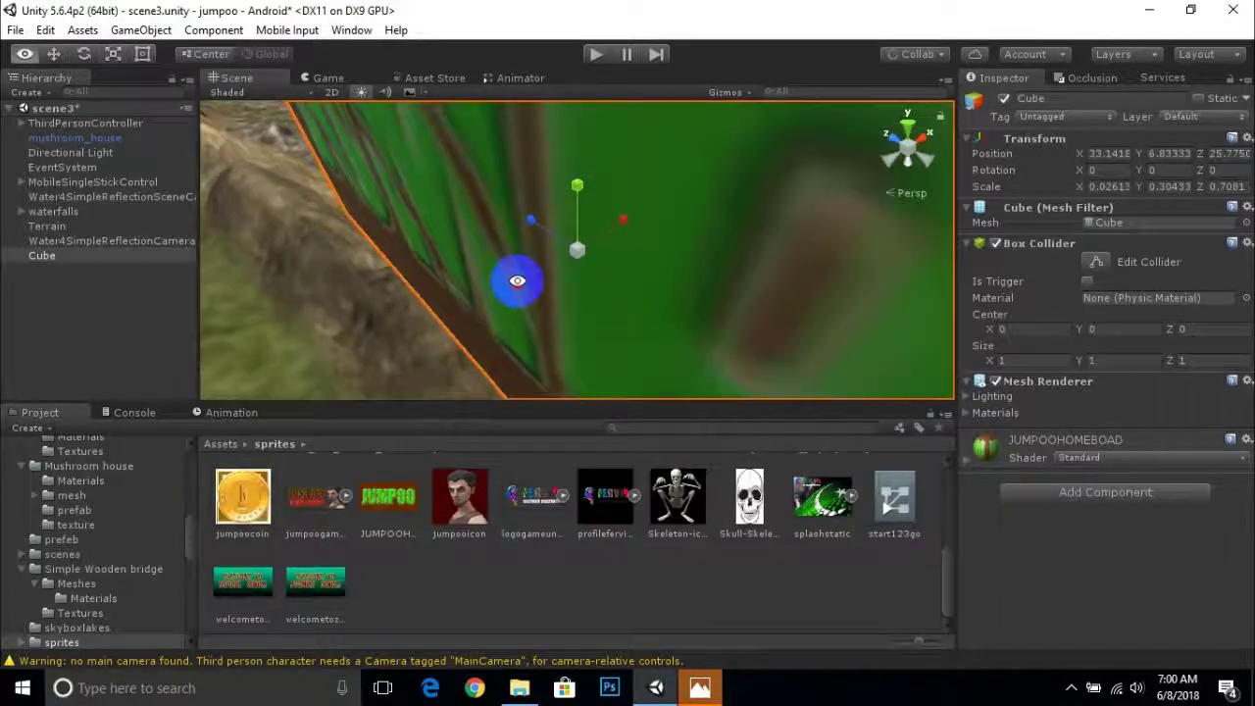
{"action": "scroll", "coordinate": [518, 281], "scroll_direction": "down", "scroll_amount": 5}
{"action": "scroll", "coordinate": [526, 282], "scroll_direction": "down", "scroll_amount": 3}
Move the JUMPOO board down the front of the mushroom house.
{"action": "left_click", "coordinate": [53, 54]}
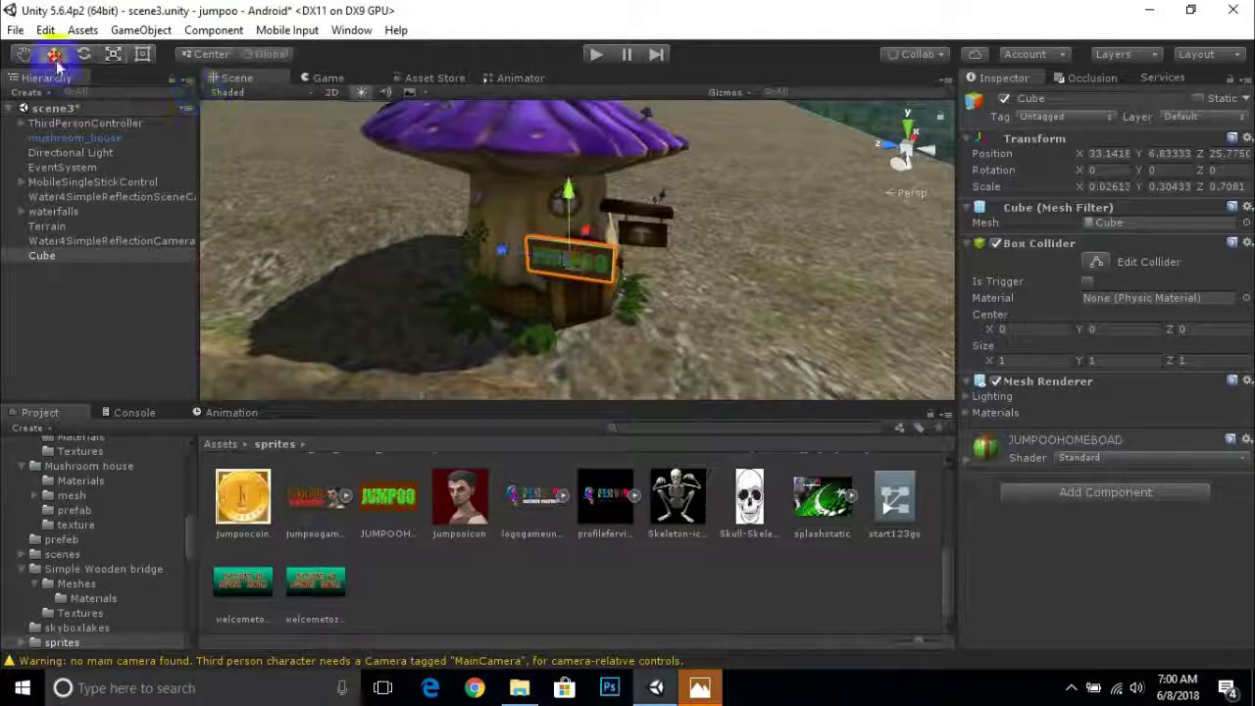
{"action": "scroll", "coordinate": [560, 308], "scroll_direction": "up", "scroll_amount": 3}
{"action": "mouse_move", "coordinate": [574, 238]}
{"action": "left_mouse_down", "text": "alt"}
{"action": "mouse_move", "coordinate": [714, 174]}
{"action": "mouse_move", "coordinate": [588, 255]}
{"action": "left_mouse_up", "text": "alt"}
{"action": "left_click", "coordinate": [710, 196]}
{"action": "left_click", "coordinate": [607, 192]}
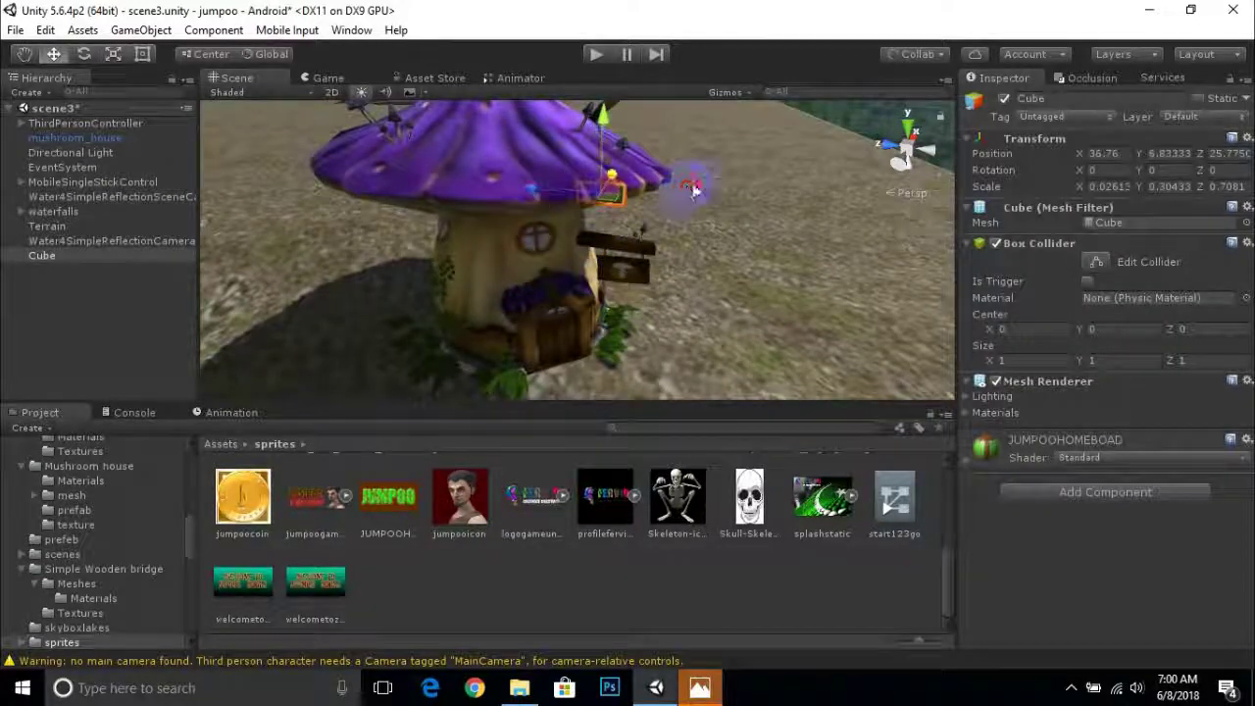
{"action": "left_click_drag", "start_coordinate": [603, 117], "coordinate": [627, 201]}
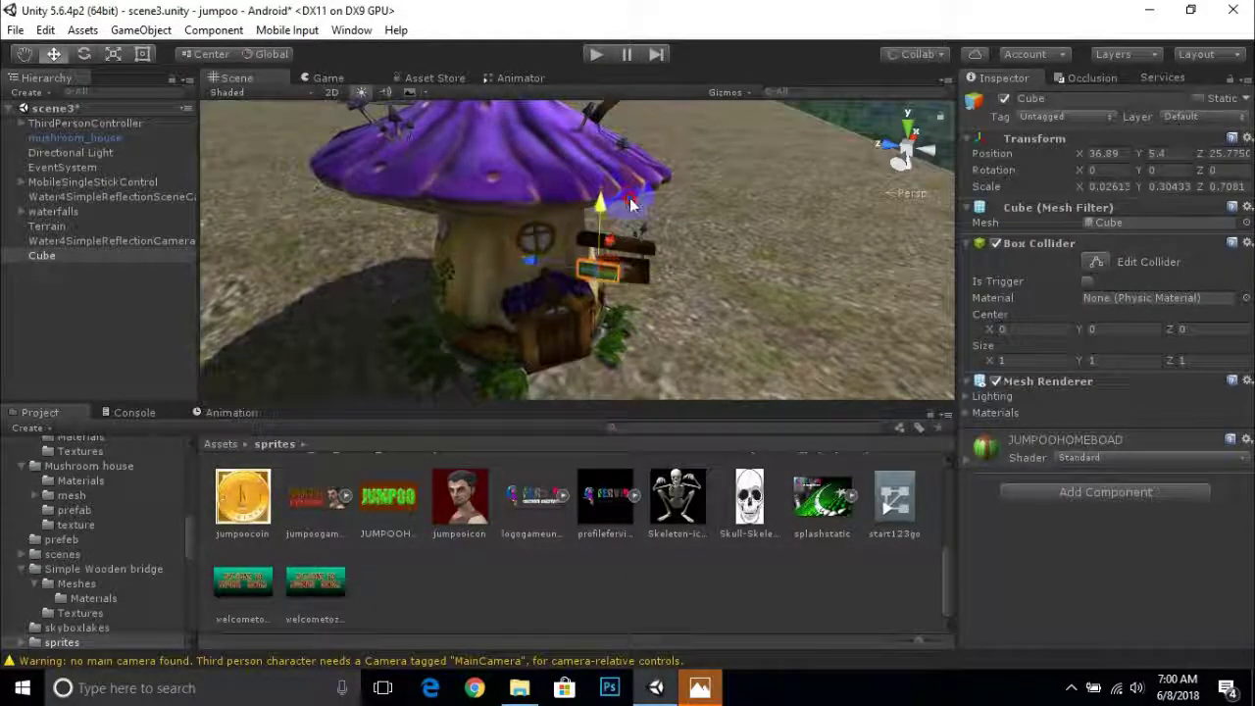
{"action": "scroll", "coordinate": [630, 203], "scroll_direction": "up", "scroll_amount": 3}
Slide the board over and lower it onto the hanging wooden sign.
{"action": "left_click", "coordinate": [637, 275]}
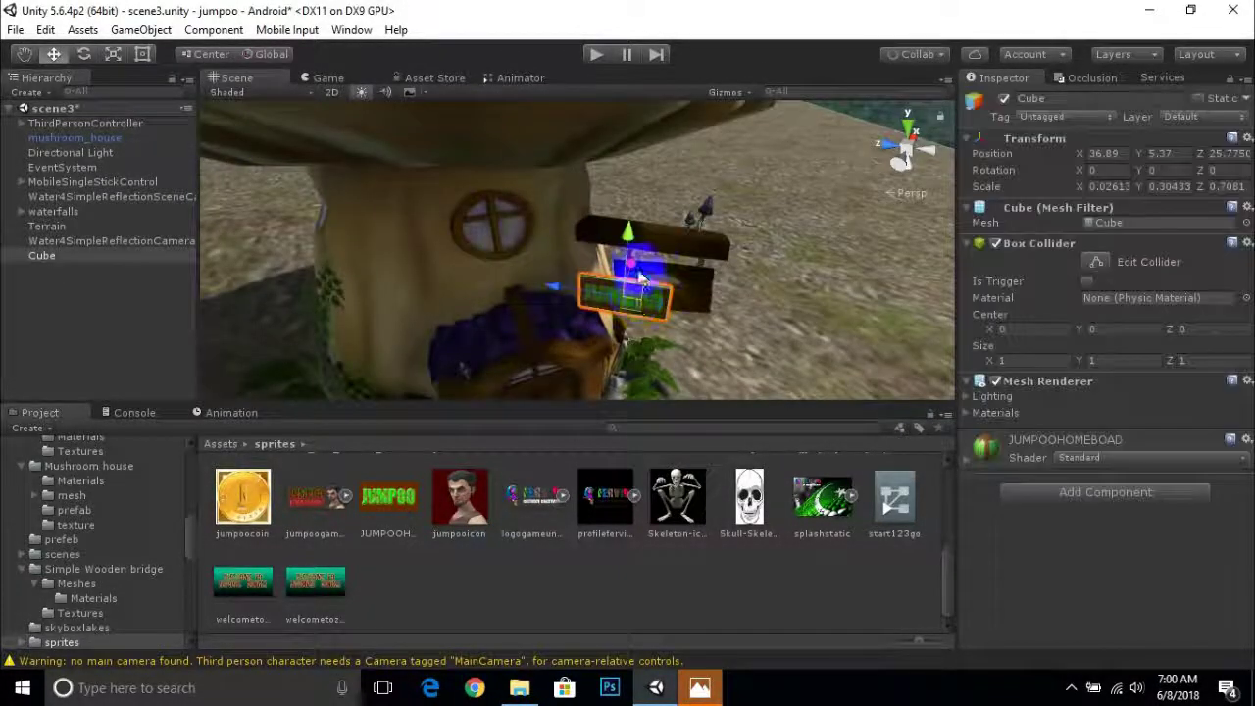
{"action": "left_click_drag", "start_coordinate": [642, 281], "coordinate": [637, 245]}
{"action": "left_click", "coordinate": [638, 224]}
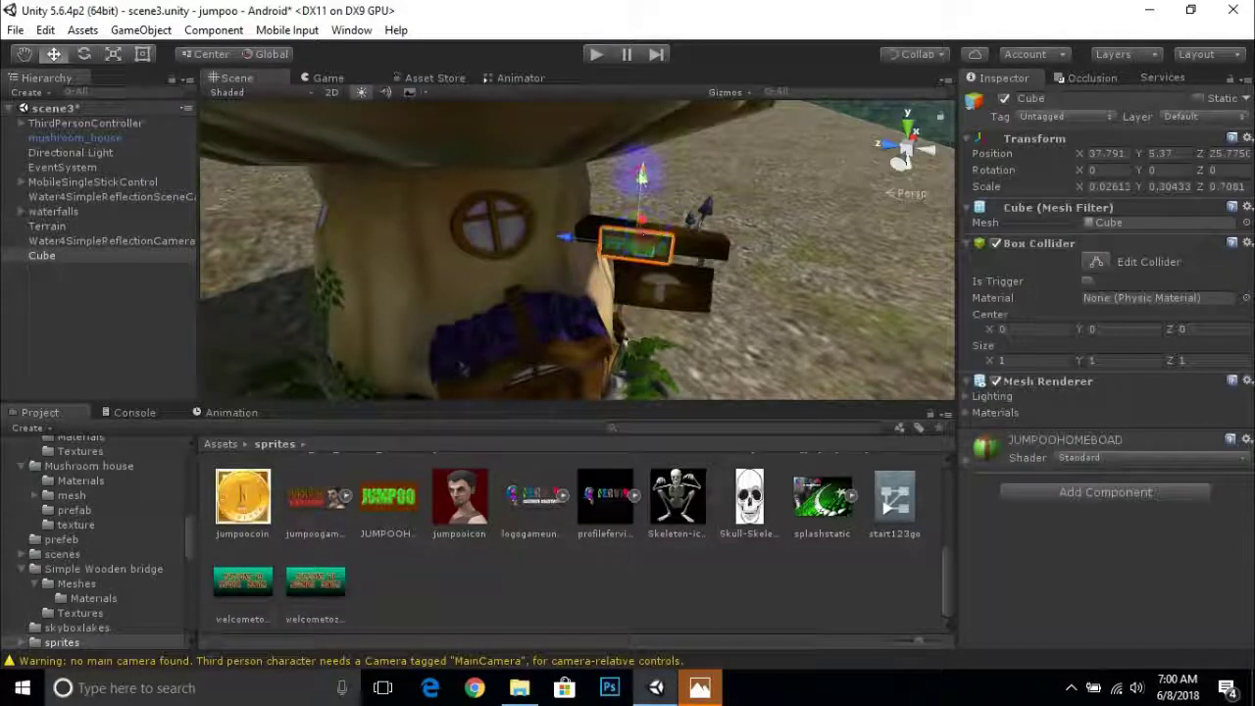
{"action": "scroll", "coordinate": [647, 240], "scroll_direction": "up", "scroll_amount": 3}
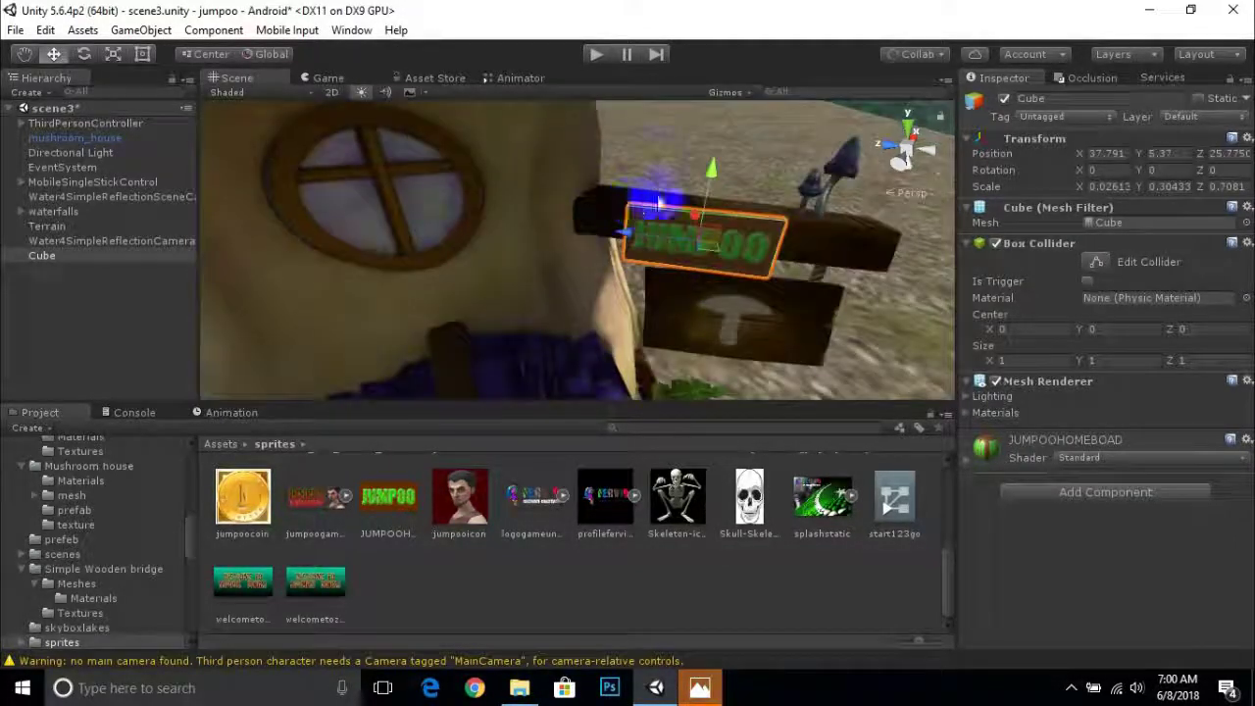
{"action": "scroll", "coordinate": [712, 181], "scroll_direction": "up", "scroll_amount": 3}
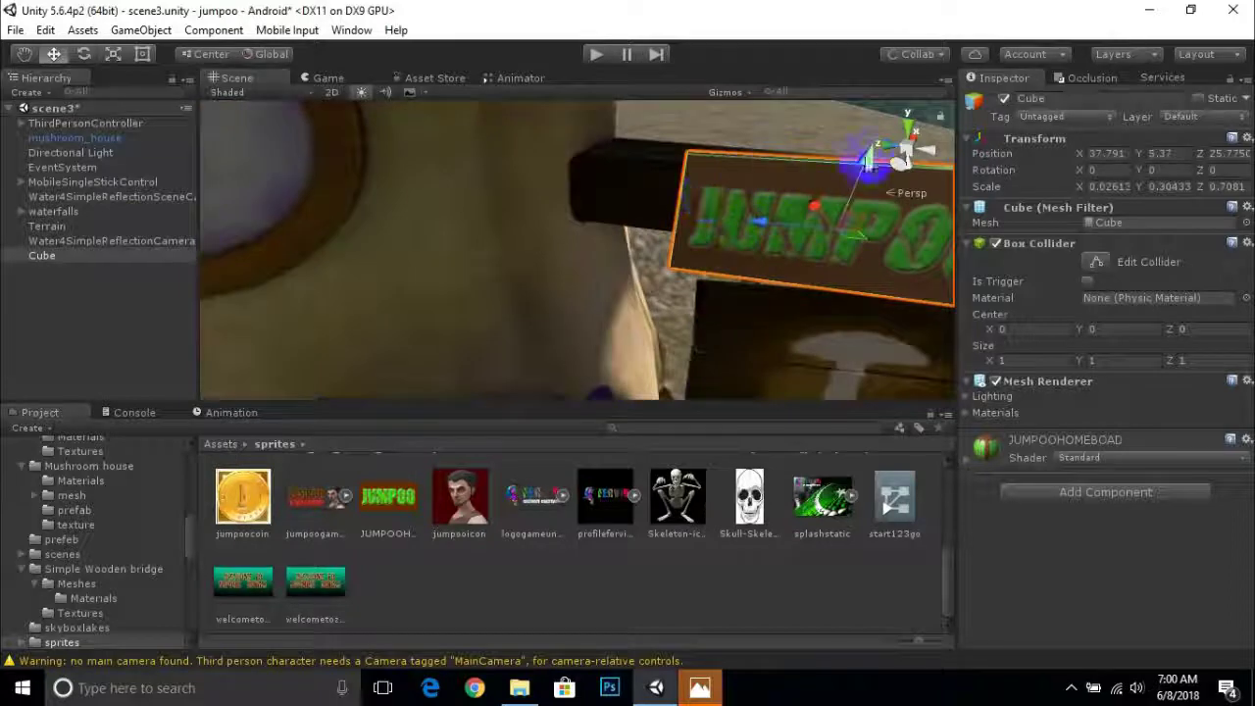
{"action": "scroll", "coordinate": [831, 208], "scroll_direction": "down", "scroll_amount": 5}
{"action": "left_click", "coordinate": [661, 272]}
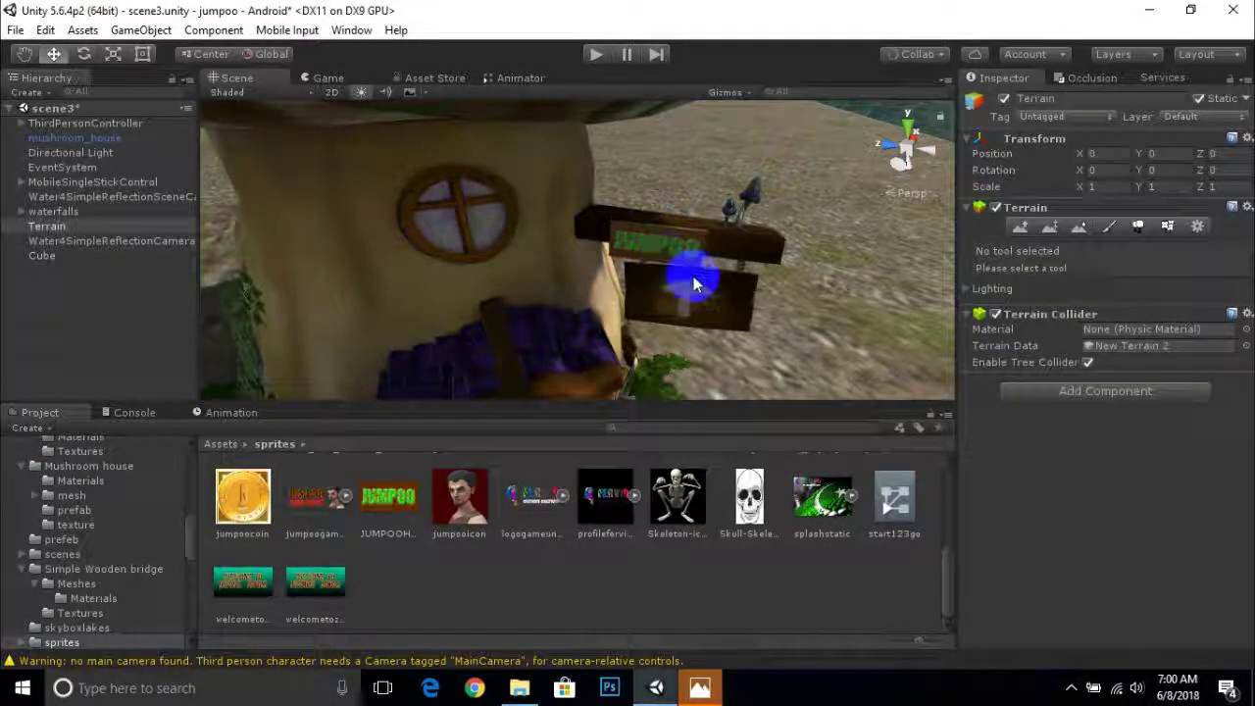
{"action": "left_click", "coordinate": [662, 243]}
{"action": "scroll", "coordinate": [666, 245], "scroll_direction": "up", "scroll_amount": 1}
{"action": "left_click", "coordinate": [671, 250]}
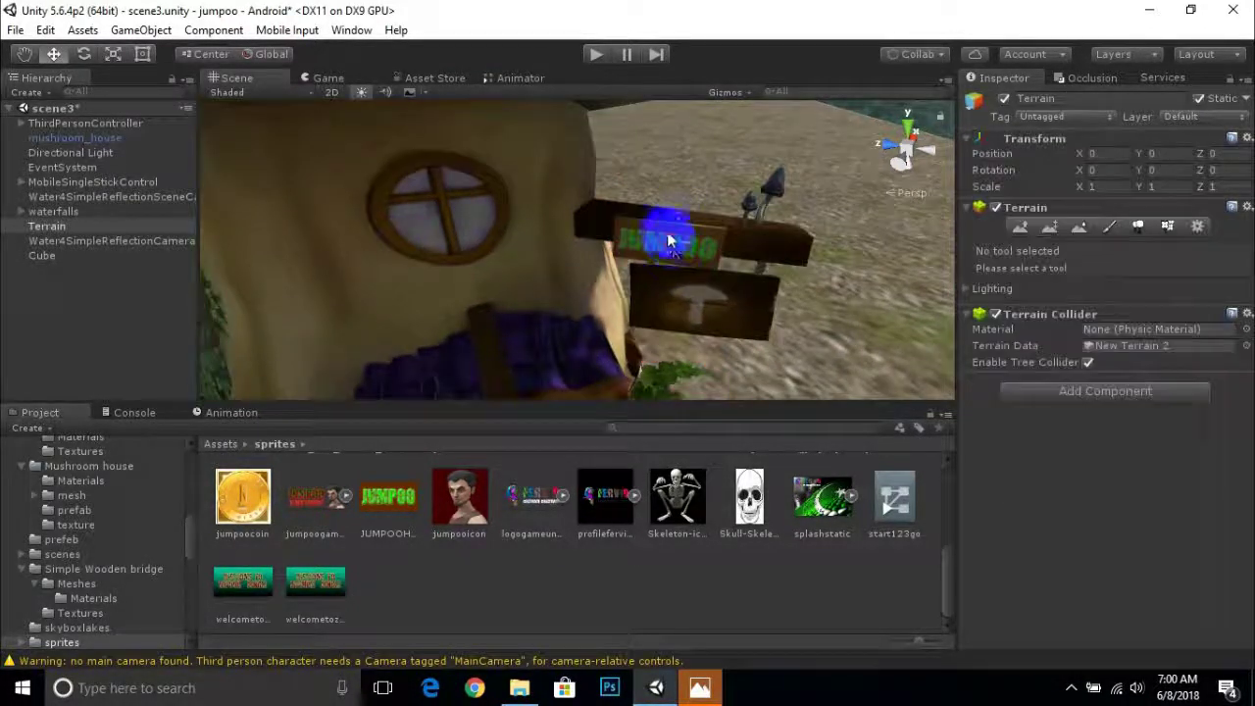
{"action": "left_click", "coordinate": [670, 243]}
{"action": "mouse_move", "coordinate": [679, 181]}
{"action": "left_mouse_down"}
{"action": "mouse_move", "coordinate": [664, 256]}
{"action": "mouse_move", "coordinate": [676, 253]}
{"action": "left_mouse_up"}
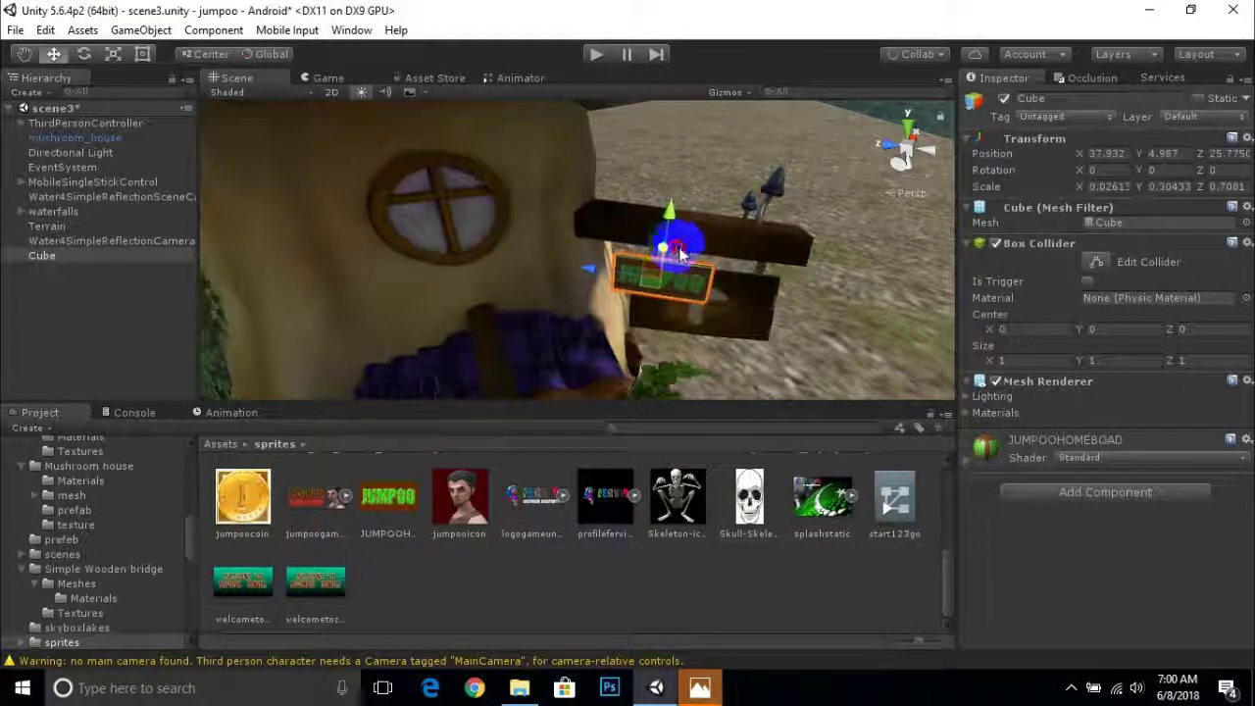
Enlarge the board evenly to cover the sign, then check it from the side.
{"action": "left_click", "coordinate": [113, 54]}
{"action": "mouse_move", "coordinate": [652, 289]}
{"action": "left_mouse_down"}
{"action": "mouse_move", "coordinate": [675, 253]}
{"action": "mouse_move", "coordinate": [599, 267]}
{"action": "mouse_move", "coordinate": [637, 277]}
{"action": "left_mouse_up"}
{"action": "left_click", "coordinate": [53, 54]}
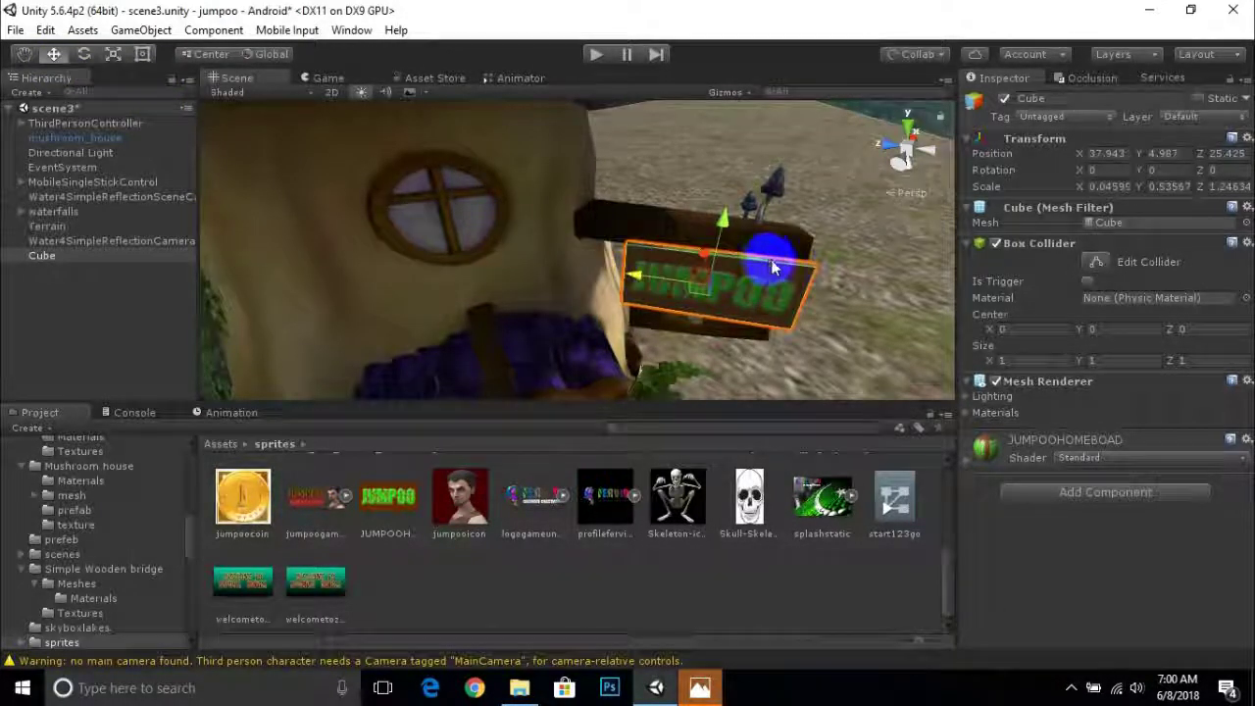
{"action": "right_click_drag", "start_coordinate": [770, 266], "coordinate": [644, 309], "text": "alt"}
{"action": "mouse_move", "coordinate": [738, 311]}
{"action": "left_mouse_down", "text": "alt"}
{"action": "mouse_move", "coordinate": [643, 283]}
{"action": "mouse_move", "coordinate": [653, 274]}
{"action": "left_mouse_up", "text": "alt"}
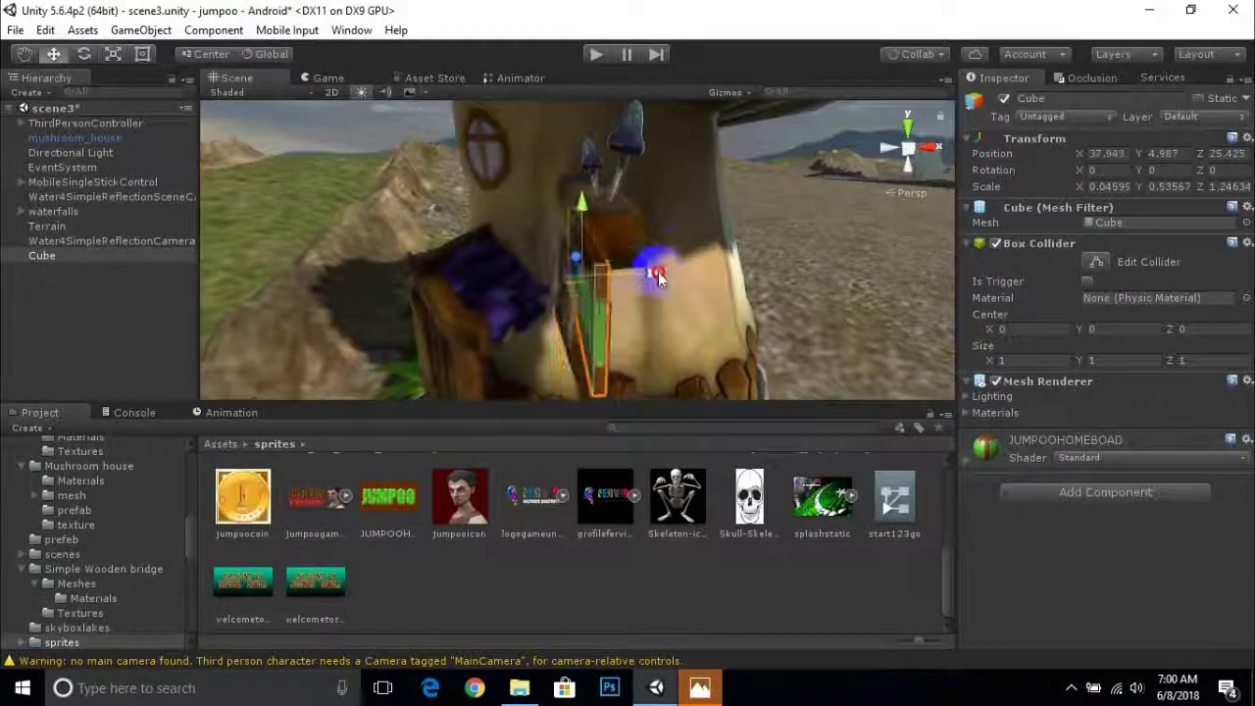
Rotate the JUMPOO board to line up with the wall and lower it slightly.
{"action": "left_click", "coordinate": [84, 54]}
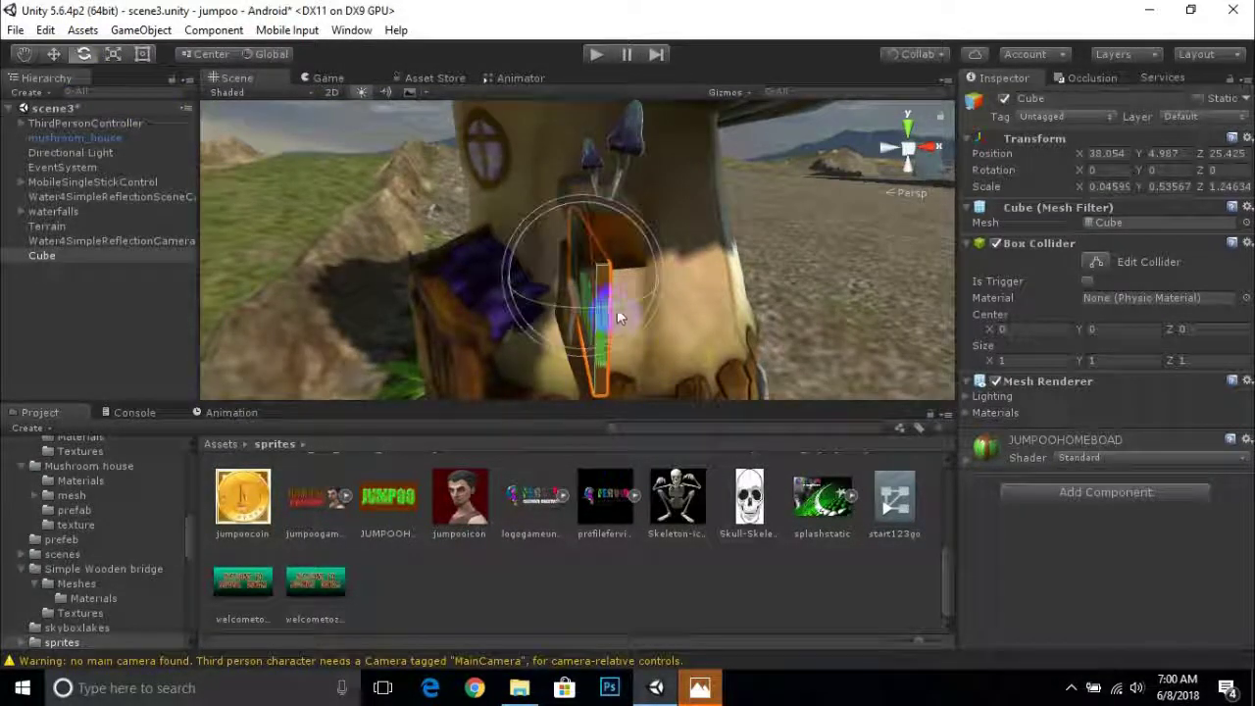
{"action": "left_click_drag", "start_coordinate": [621, 308], "coordinate": [525, 241]}
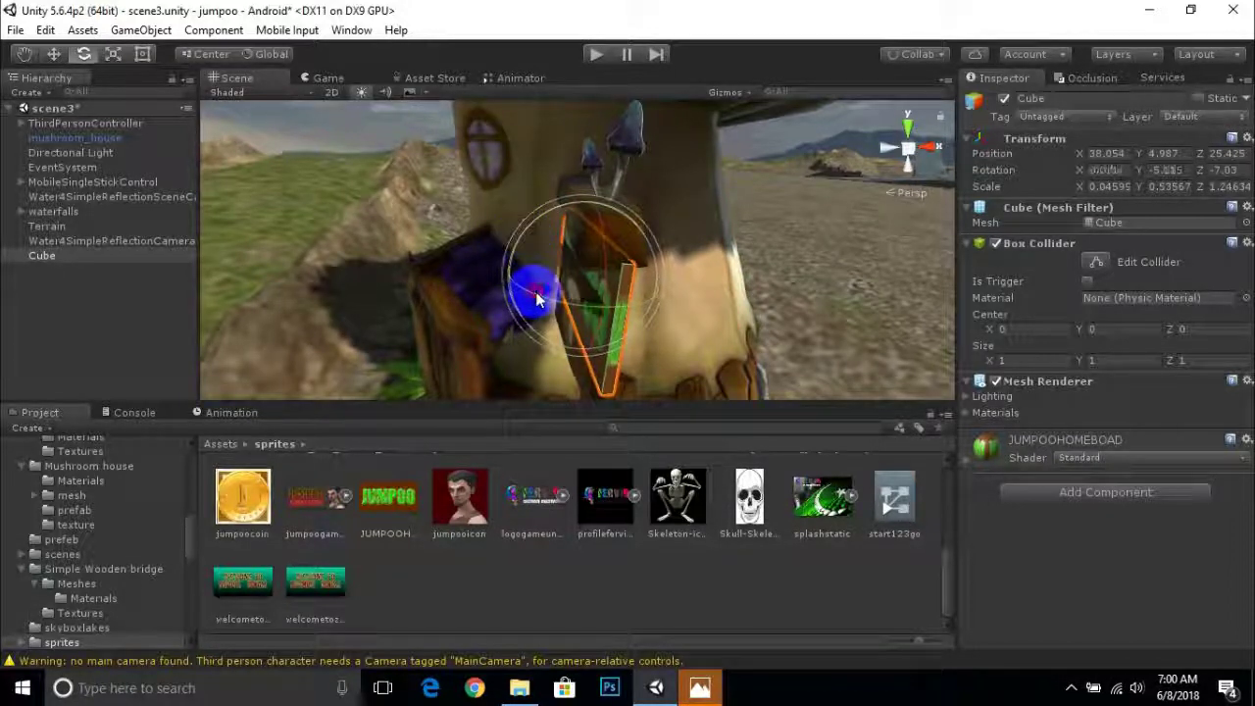
{"action": "left_click_drag", "start_coordinate": [536, 299], "coordinate": [540, 299]}
{"action": "left_click", "coordinate": [54, 57]}
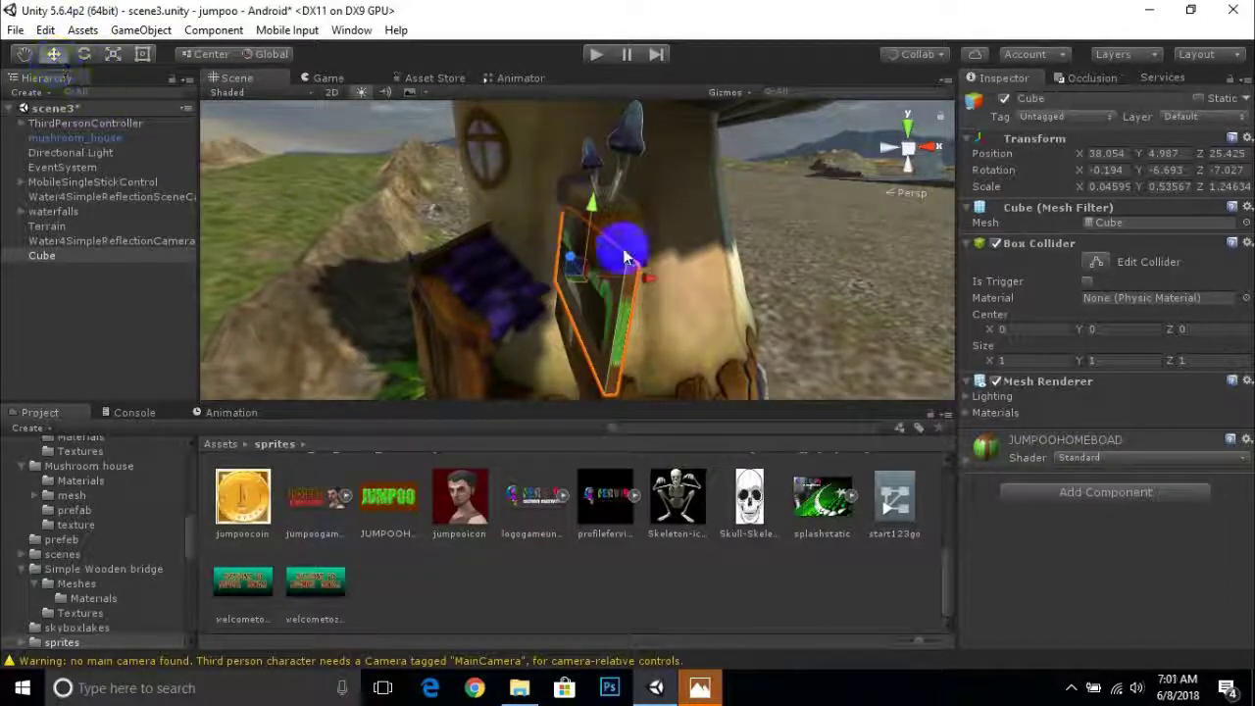
{"action": "mouse_move", "coordinate": [646, 285]}
{"action": "left_mouse_down"}
{"action": "mouse_move", "coordinate": [565, 275]}
{"action": "mouse_move", "coordinate": [672, 275]}
{"action": "left_mouse_up"}
{"action": "scroll", "coordinate": [566, 275], "scroll_direction": "down", "scroll_amount": 2}
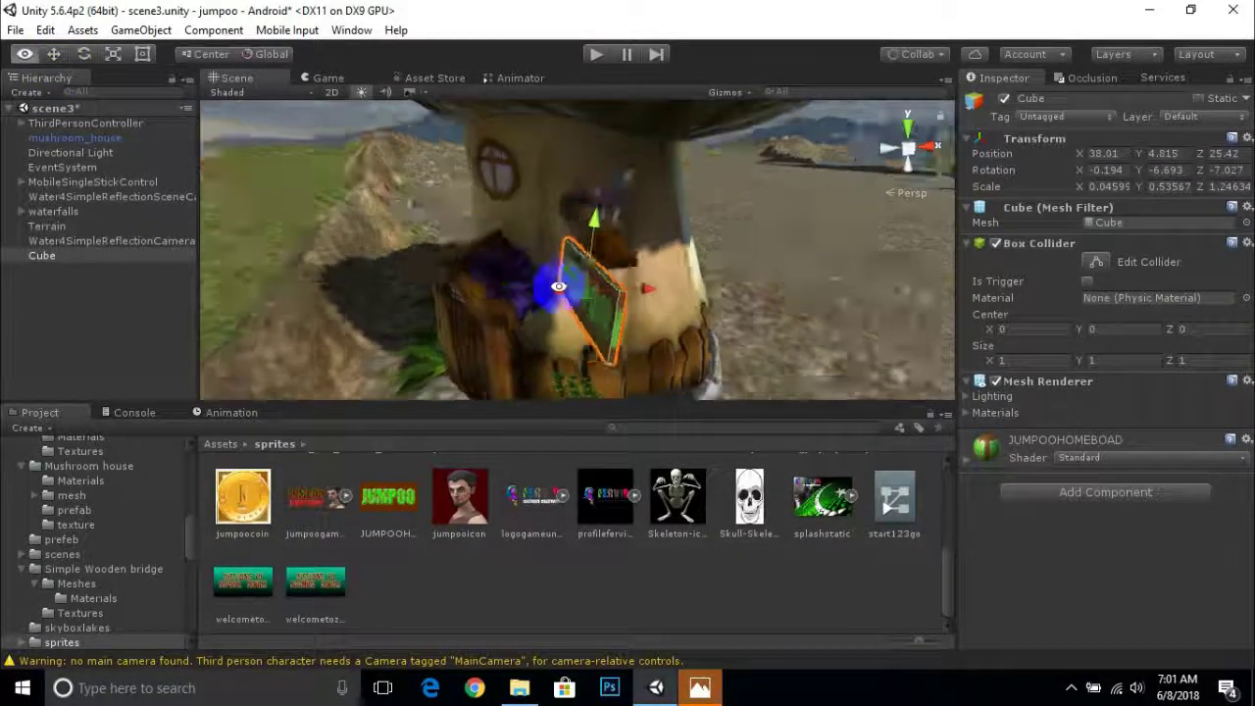
{"action": "left_click_drag", "start_coordinate": [720, 213], "coordinate": [720, 226]}
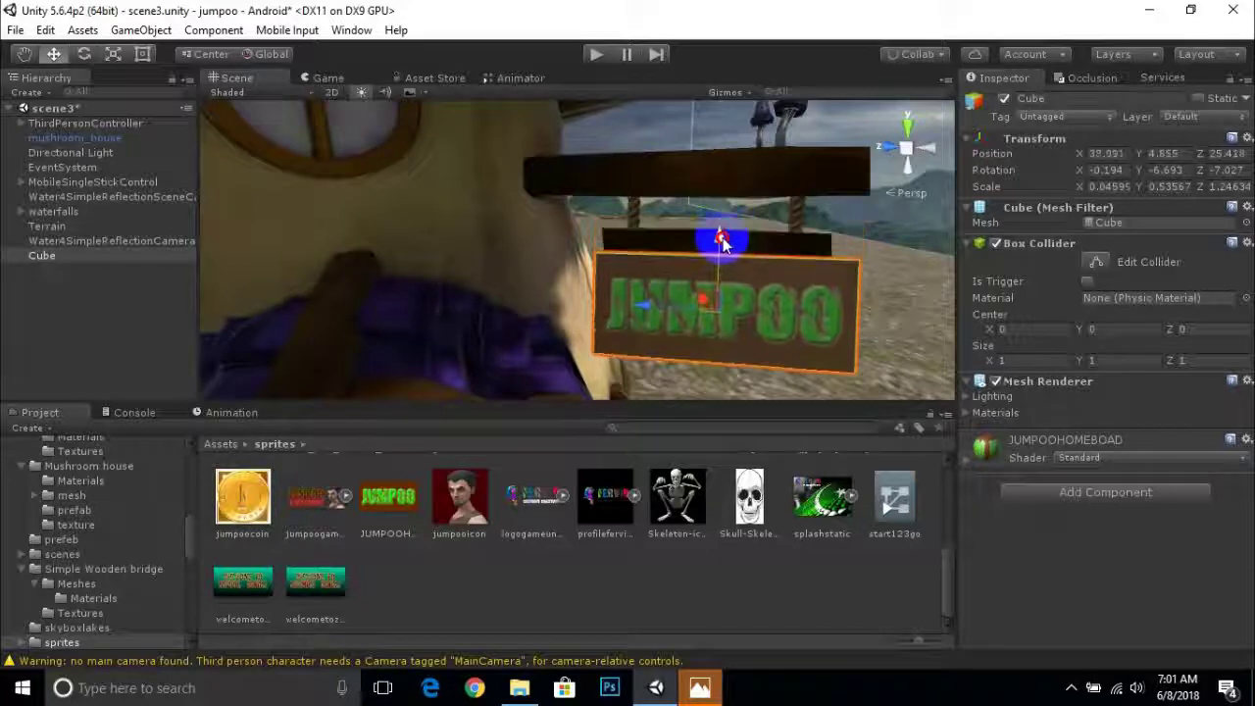
Enlarge the JUMPOO sign slightly and orbit around the mushroom house to check it.
{"action": "left_click", "coordinate": [116, 57]}
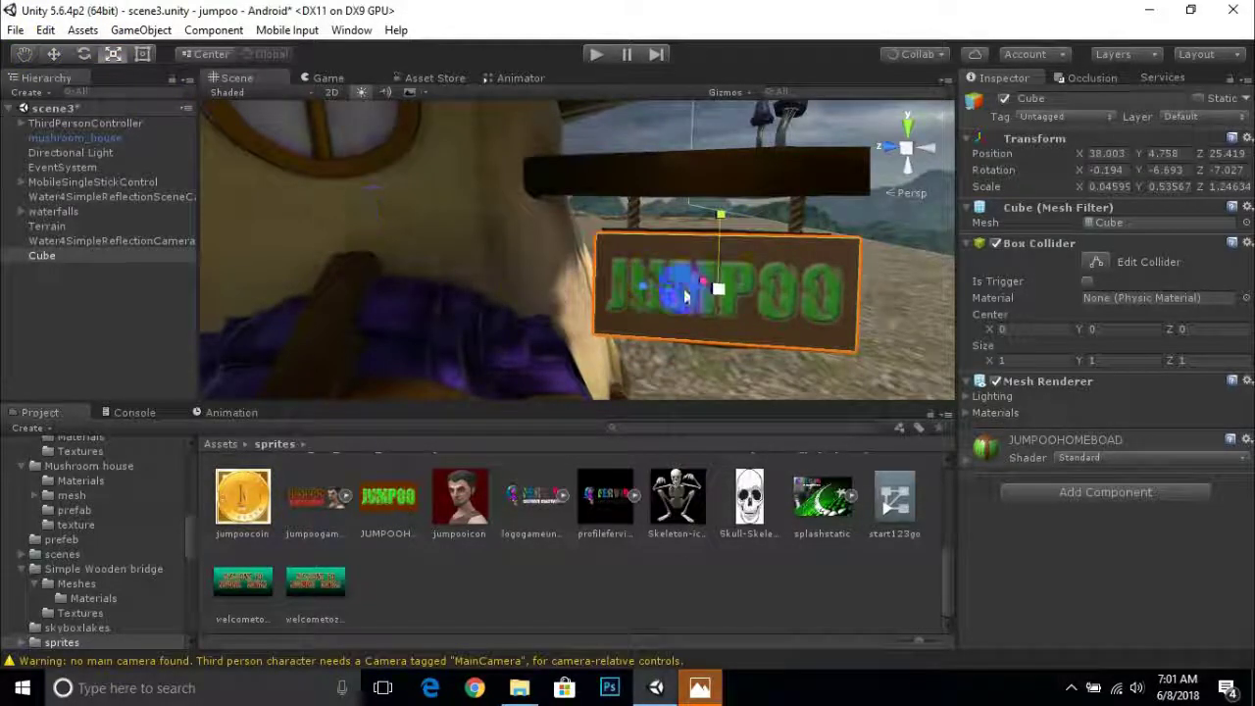
{"action": "left_click_drag", "start_coordinate": [718, 297], "coordinate": [723, 290]}
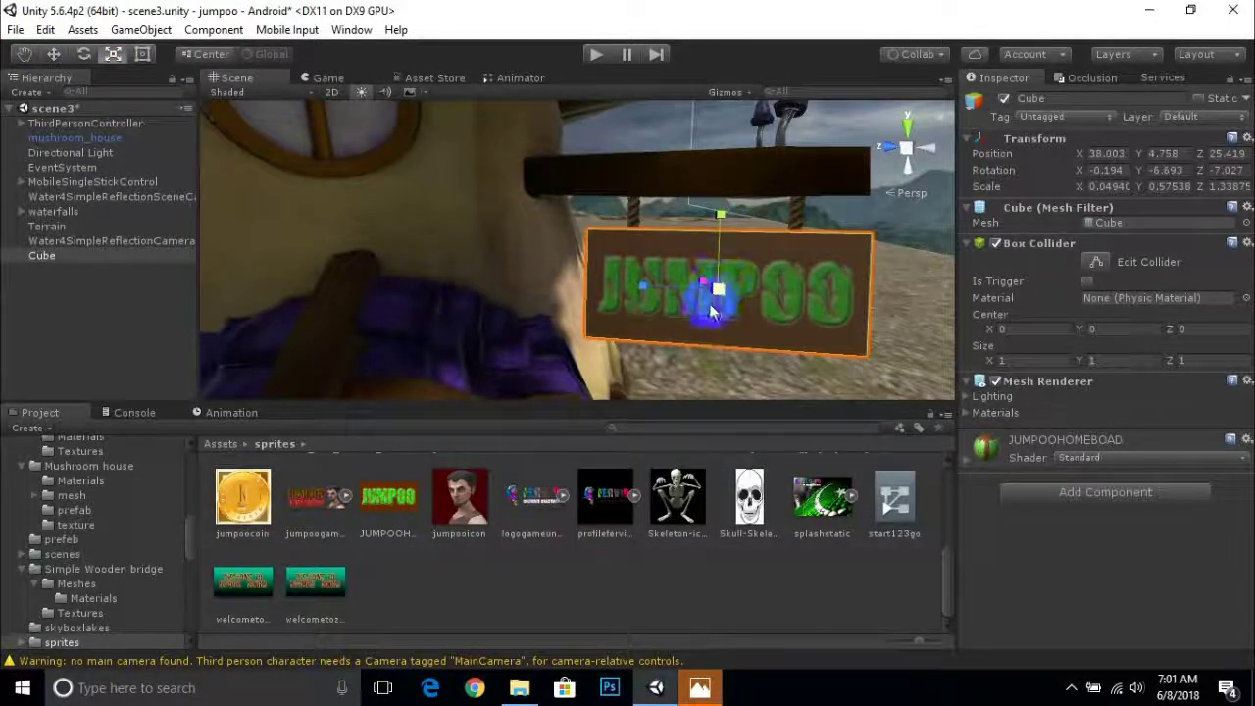
{"action": "scroll", "coordinate": [713, 312], "scroll_direction": "down", "scroll_amount": 3}
{"action": "left_click_drag", "start_coordinate": [714, 359], "coordinate": [684, 313], "text": "alt"}
{"action": "mouse_move", "coordinate": [574, 246]}
{"action": "left_mouse_down", "text": "alt"}
{"action": "mouse_move", "coordinate": [778, 315]}
{"action": "mouse_move", "coordinate": [823, 315]}
{"action": "left_mouse_up", "text": "alt"}
{"action": "scroll", "coordinate": [659, 265], "scroll_direction": "up", "scroll_amount": 2}
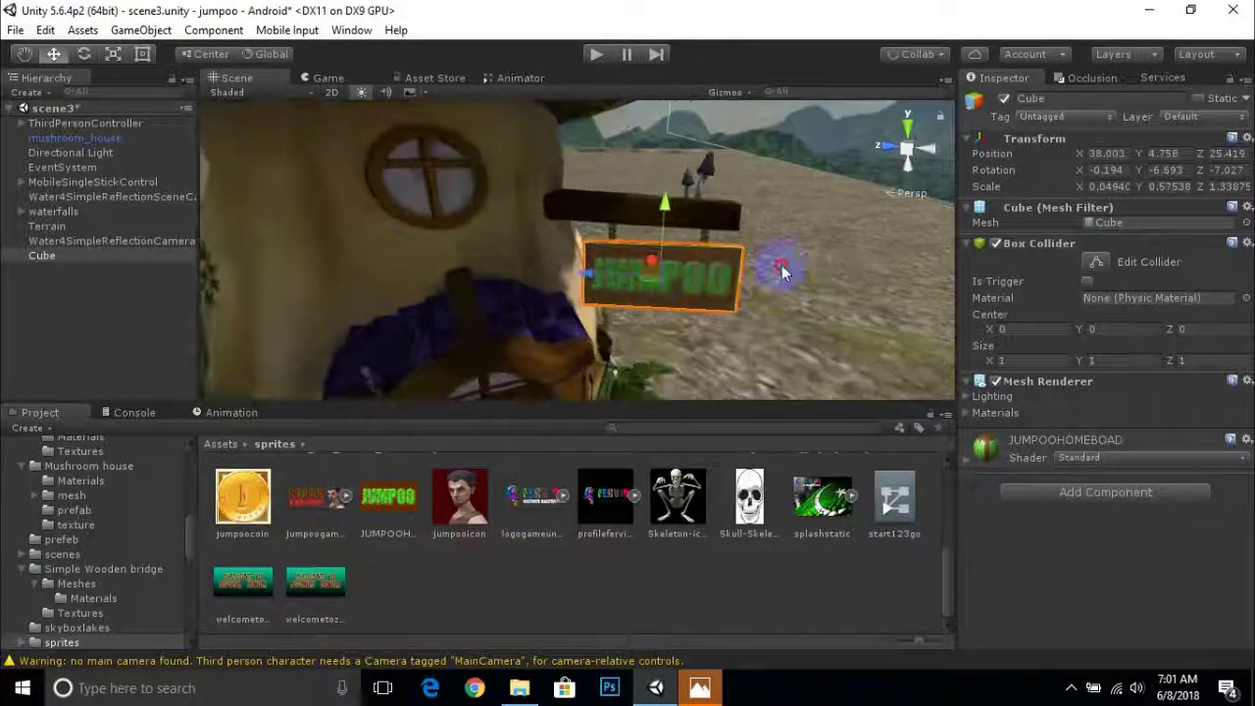
Scale the JUMPOO sign up further beneath the wooden signboard, then return to the Move tool.
{"action": "left_click", "coordinate": [784, 267]}
{"action": "left_click", "coordinate": [642, 260]}
{"action": "left_click", "coordinate": [782, 271]}
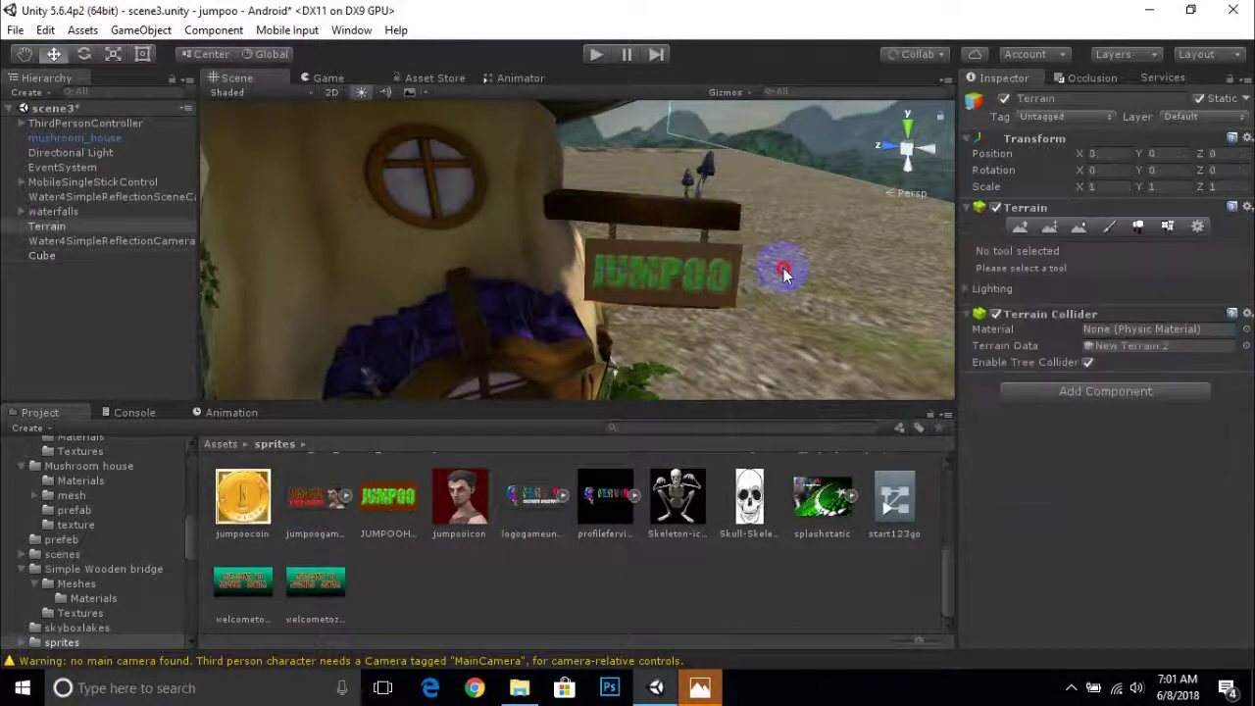
{"action": "left_click", "coordinate": [668, 296]}
{"action": "left_click", "coordinate": [114, 54]}
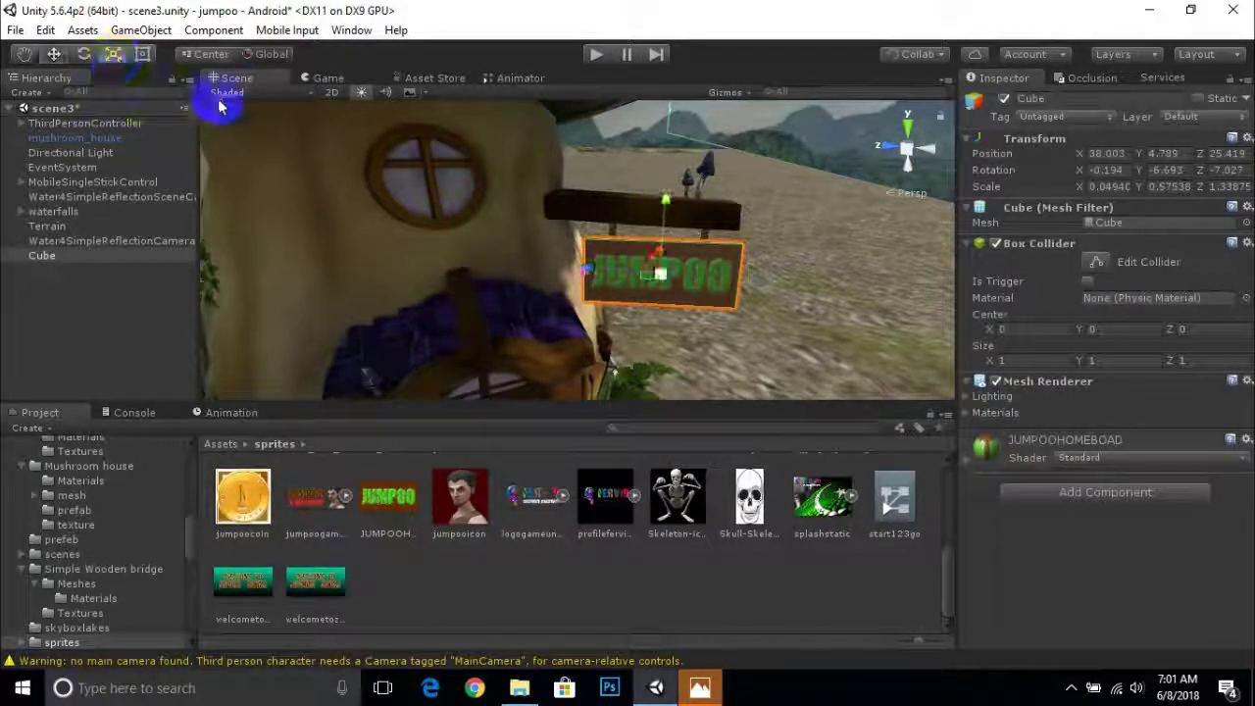
{"action": "left_click_drag", "start_coordinate": [661, 280], "coordinate": [715, 272]}
{"action": "left_click", "coordinate": [663, 271]}
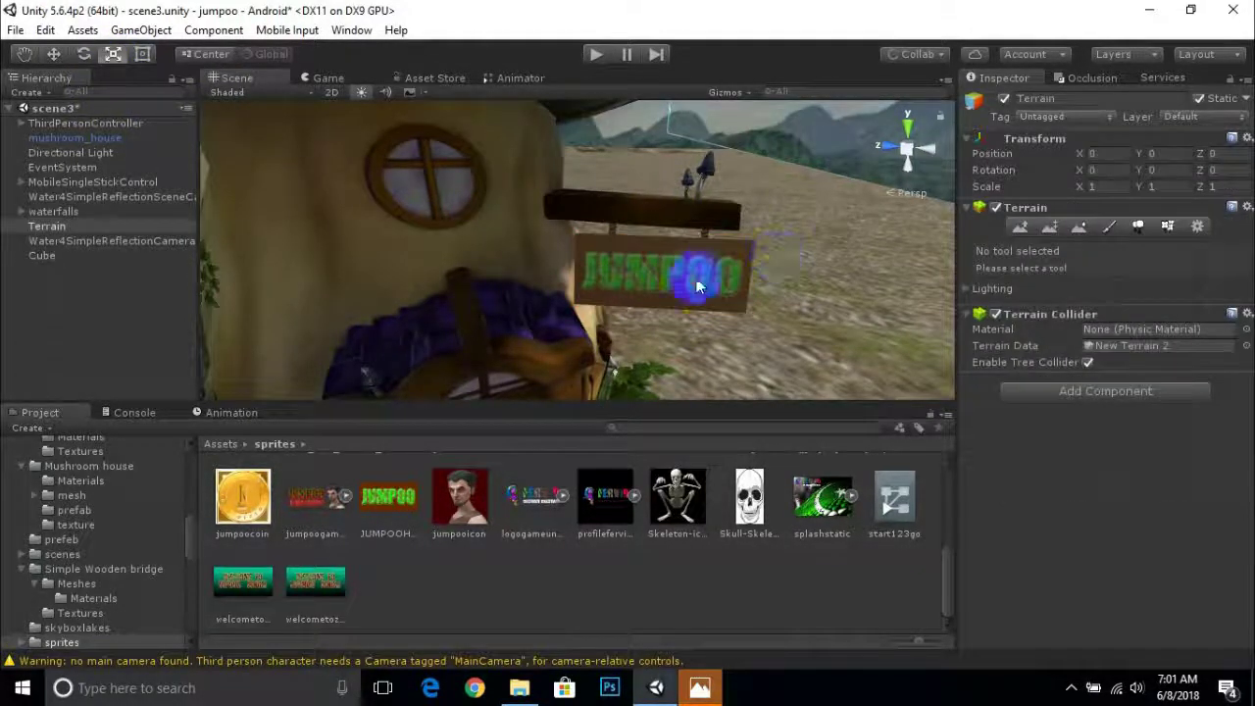
{"action": "left_click", "coordinate": [56, 56]}
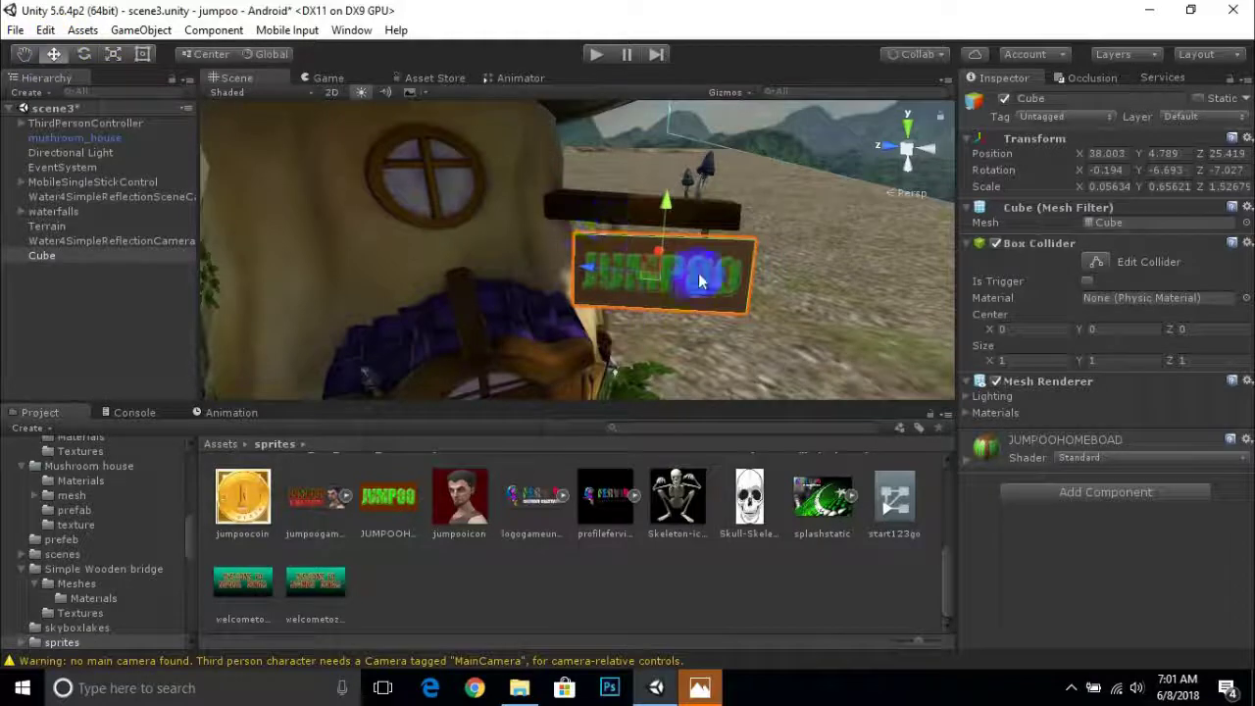
{"action": "scroll", "coordinate": [700, 355], "scroll_direction": "down", "scroll_amount": 3}
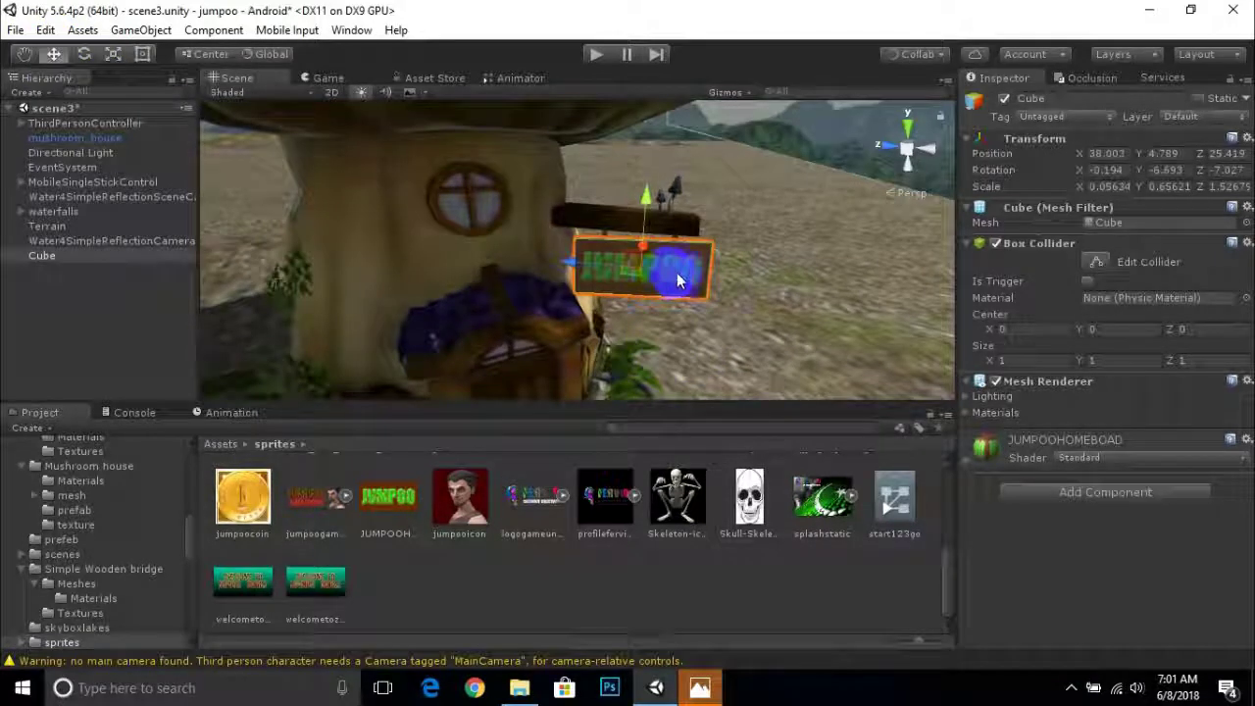
Switch the JUMPOO sign material's shader to Nature/SpeedTree, then orbit around the house.
{"action": "left_click", "coordinate": [1081, 460]}
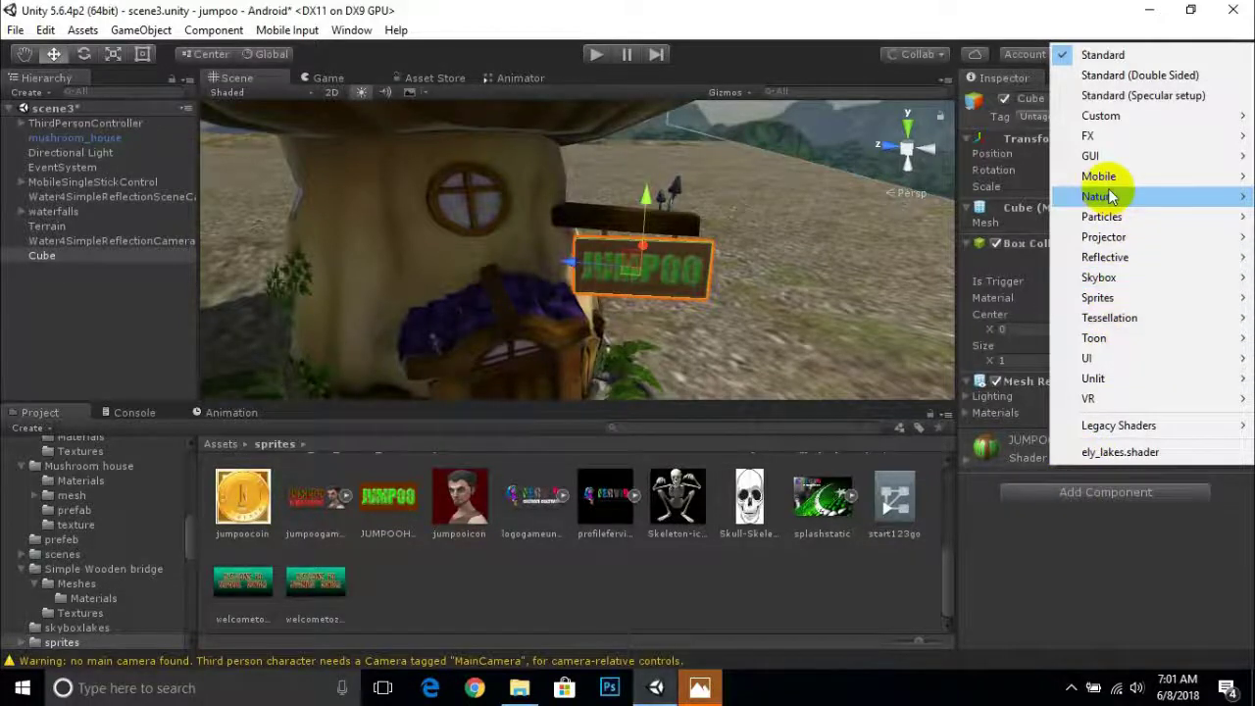
{"action": "mouse_move", "coordinate": [1098, 196]}
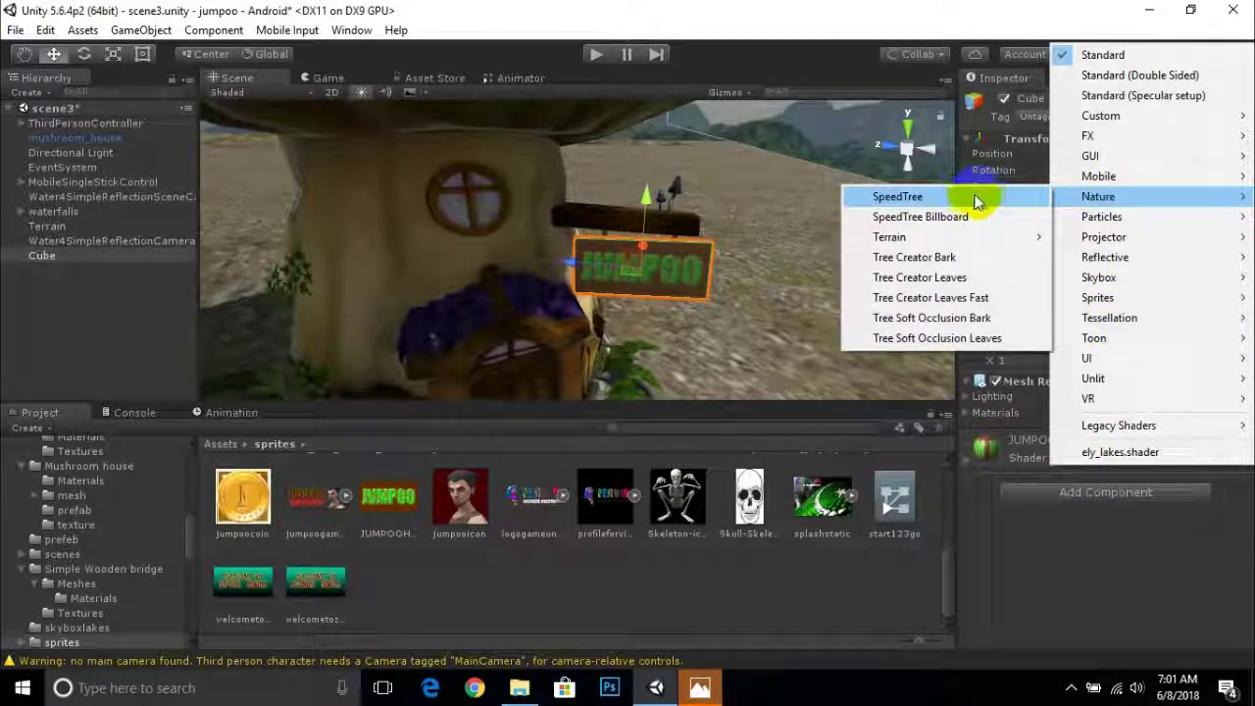
{"action": "left_click", "coordinate": [970, 196]}
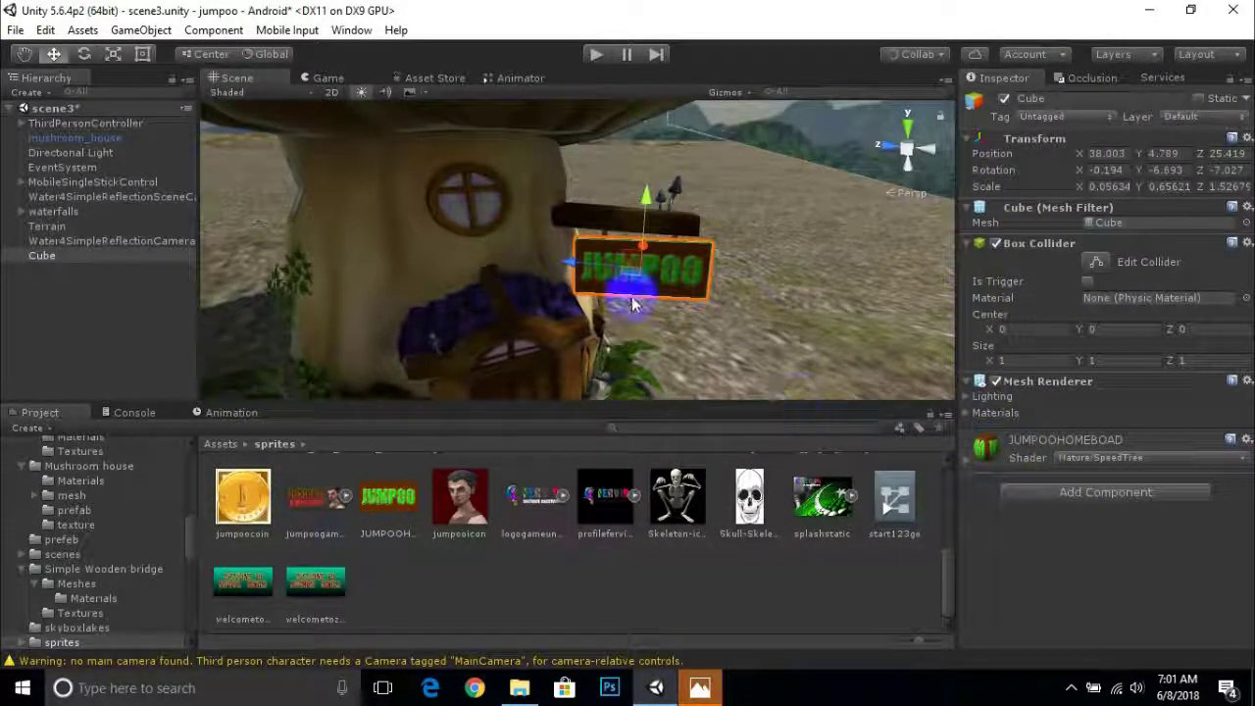
{"action": "left_click", "coordinate": [728, 288]}
{"action": "scroll", "coordinate": [672, 286], "scroll_direction": "up", "scroll_amount": 3}
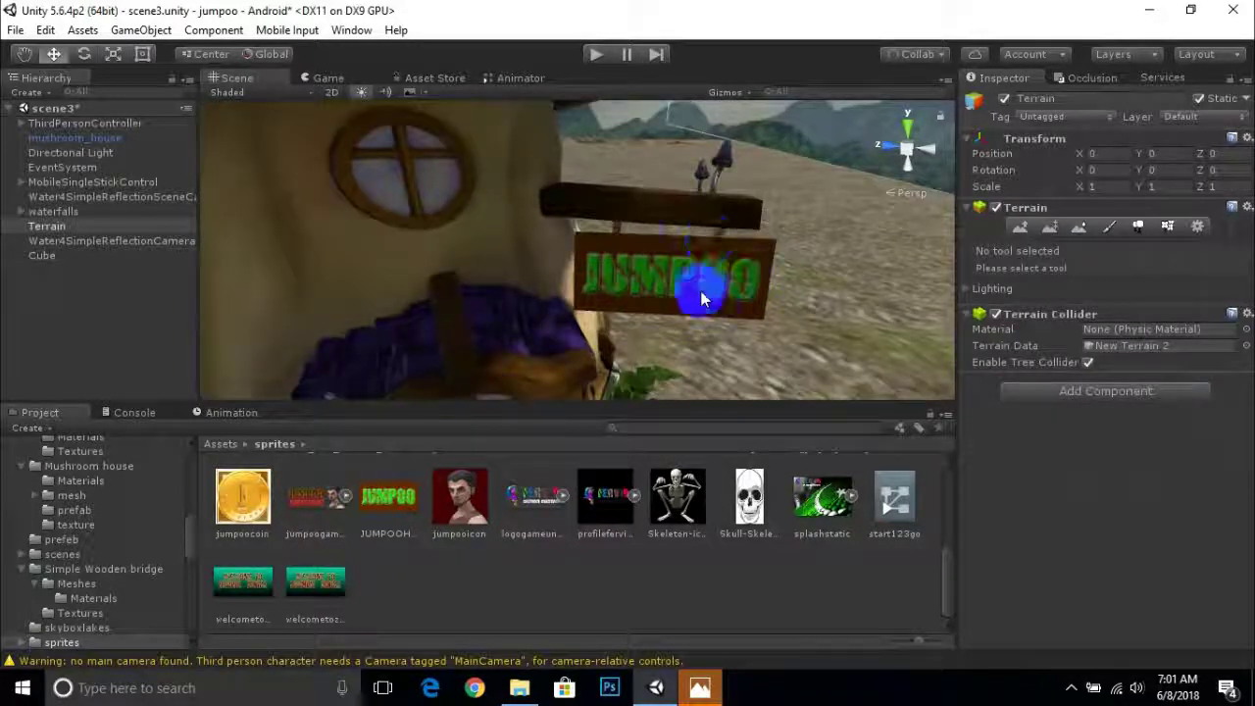
{"action": "scroll", "coordinate": [660, 294], "scroll_direction": "down", "scroll_amount": 4}
{"action": "mouse_move", "coordinate": [660, 294]}
{"action": "left_mouse_down", "text": "alt"}
{"action": "mouse_move", "coordinate": [745, 301]}
{"action": "mouse_move", "coordinate": [513, 280]}
{"action": "mouse_move", "coordinate": [610, 303]}
{"action": "mouse_move", "coordinate": [658, 251]}
{"action": "left_mouse_up", "text": "alt"}
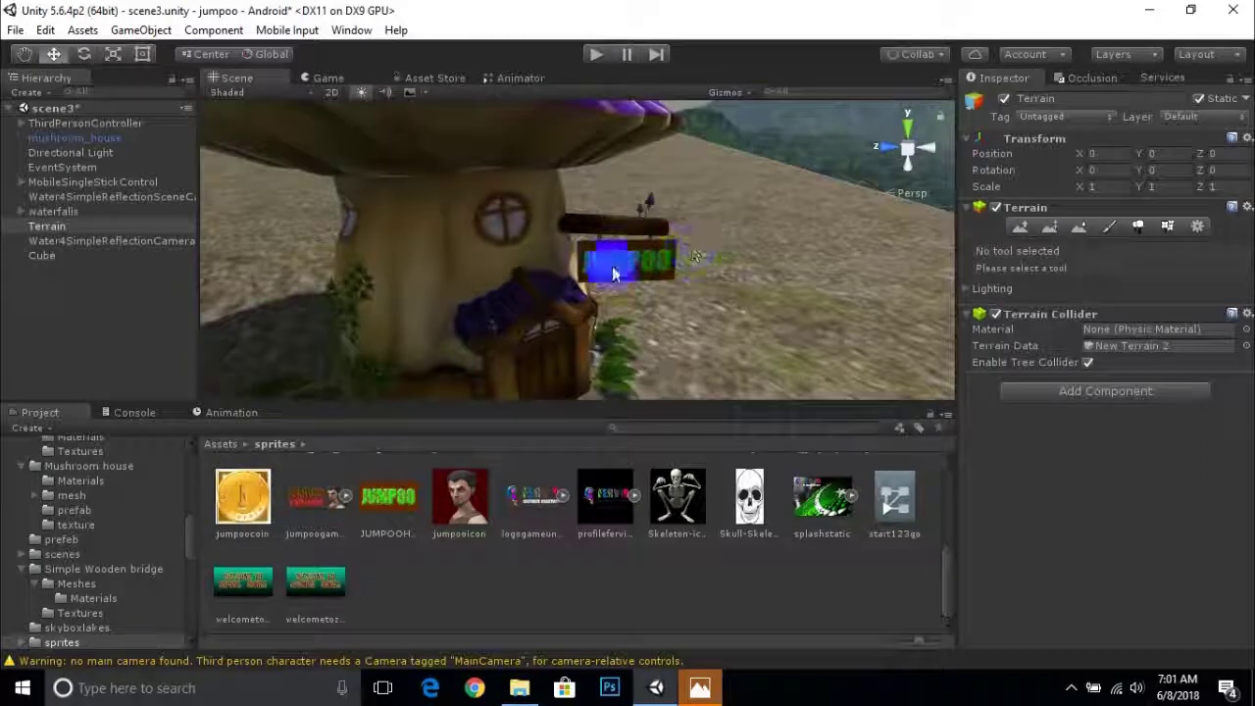
{"action": "scroll", "coordinate": [850, 292], "scroll_direction": "down", "scroll_amount": 5}
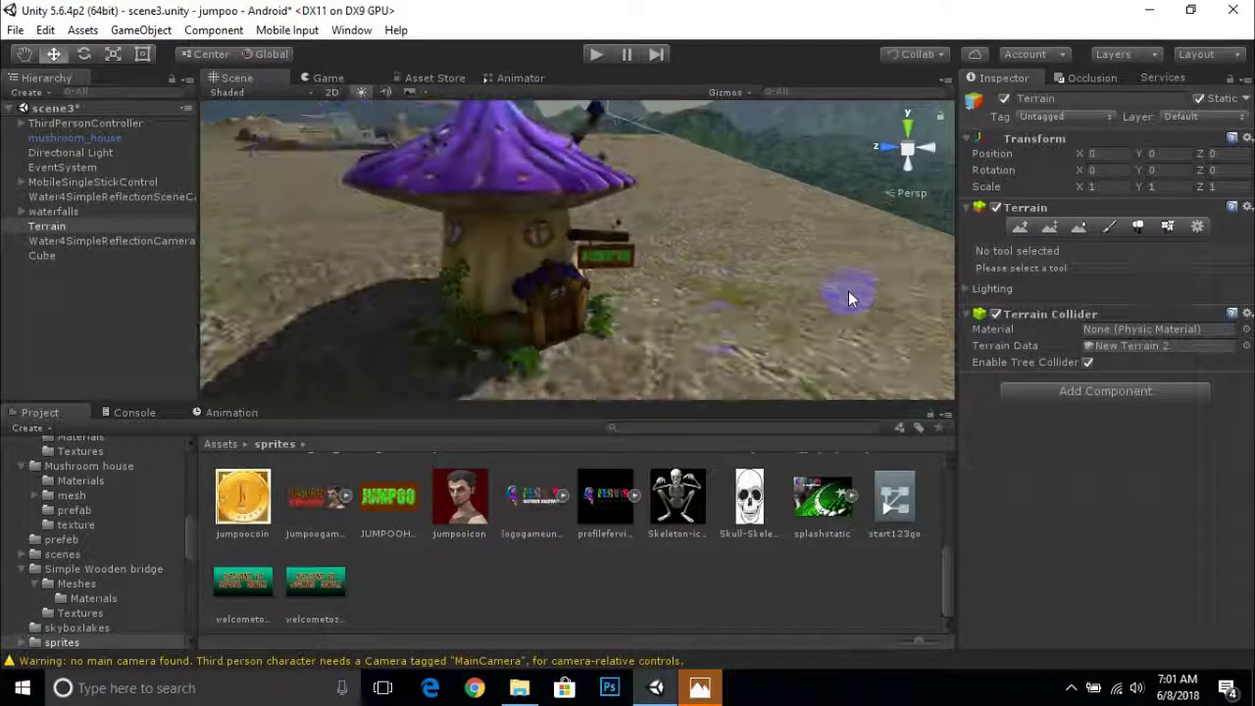
{"action": "mouse_move", "coordinate": [848, 290]}
{"action": "left_mouse_down", "text": "alt"}
{"action": "mouse_move", "coordinate": [484, 351]}
{"action": "mouse_move", "coordinate": [471, 338]}
{"action": "left_mouse_up", "text": "alt"}
Browse Assets > Mushroom house > prefab to reveal the Pine_tree_03 and Pine_tree02 prefabs.
{"action": "left_click", "coordinate": [220, 444]}
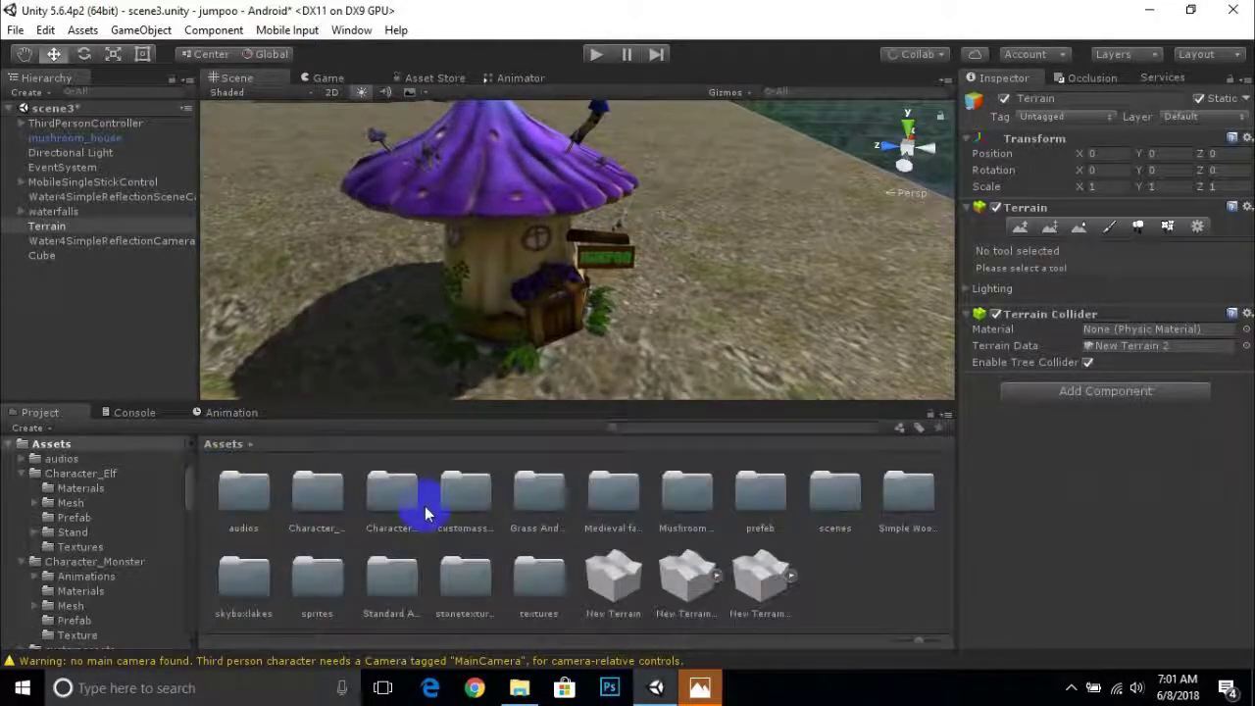
{"action": "double_click", "coordinate": [775, 505]}
{"action": "left_click", "coordinate": [227, 443]}
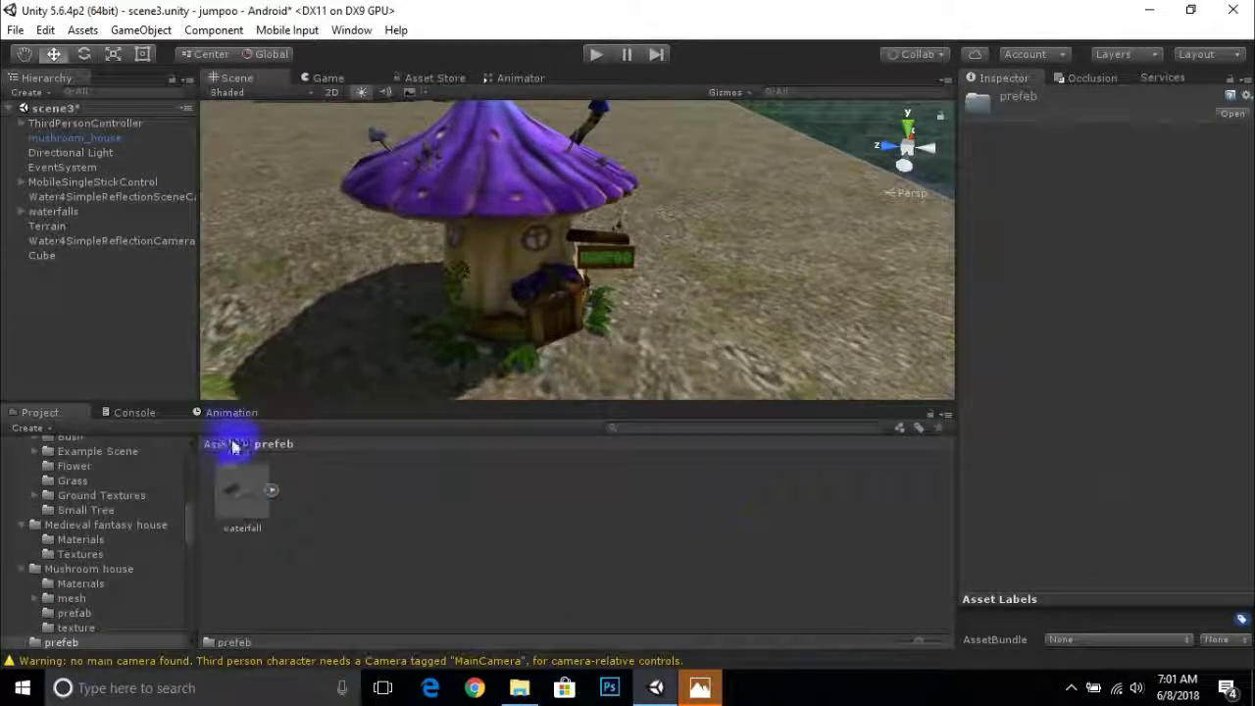
{"action": "left_click", "coordinate": [245, 585]}
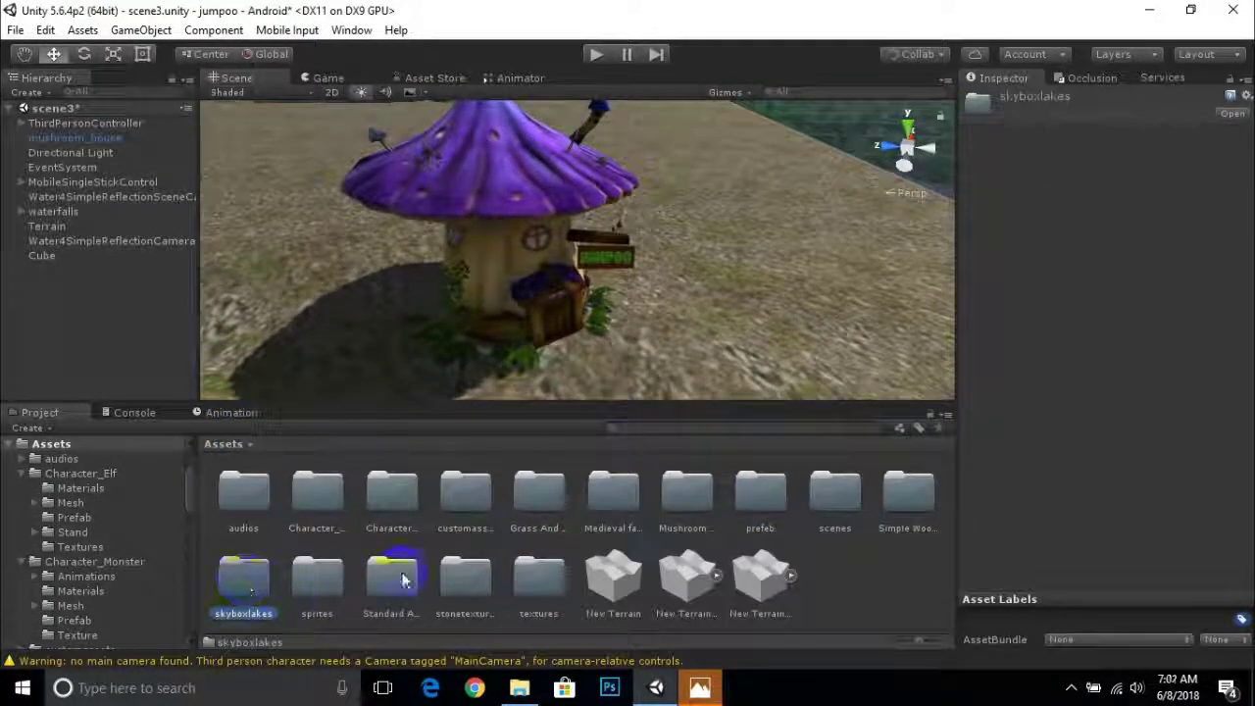
{"action": "double_click", "coordinate": [686, 491]}
{"action": "double_click", "coordinate": [383, 502]}
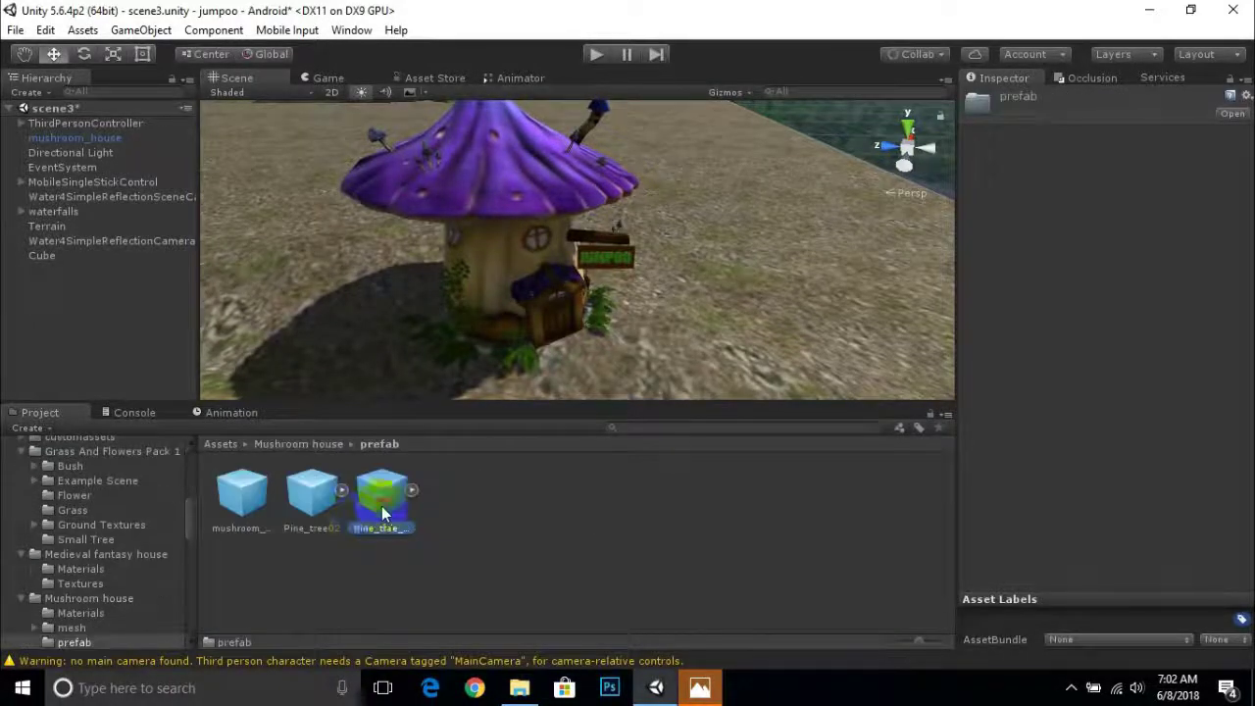
{"action": "left_click", "coordinate": [387, 504]}
{"action": "left_click", "coordinate": [654, 316]}
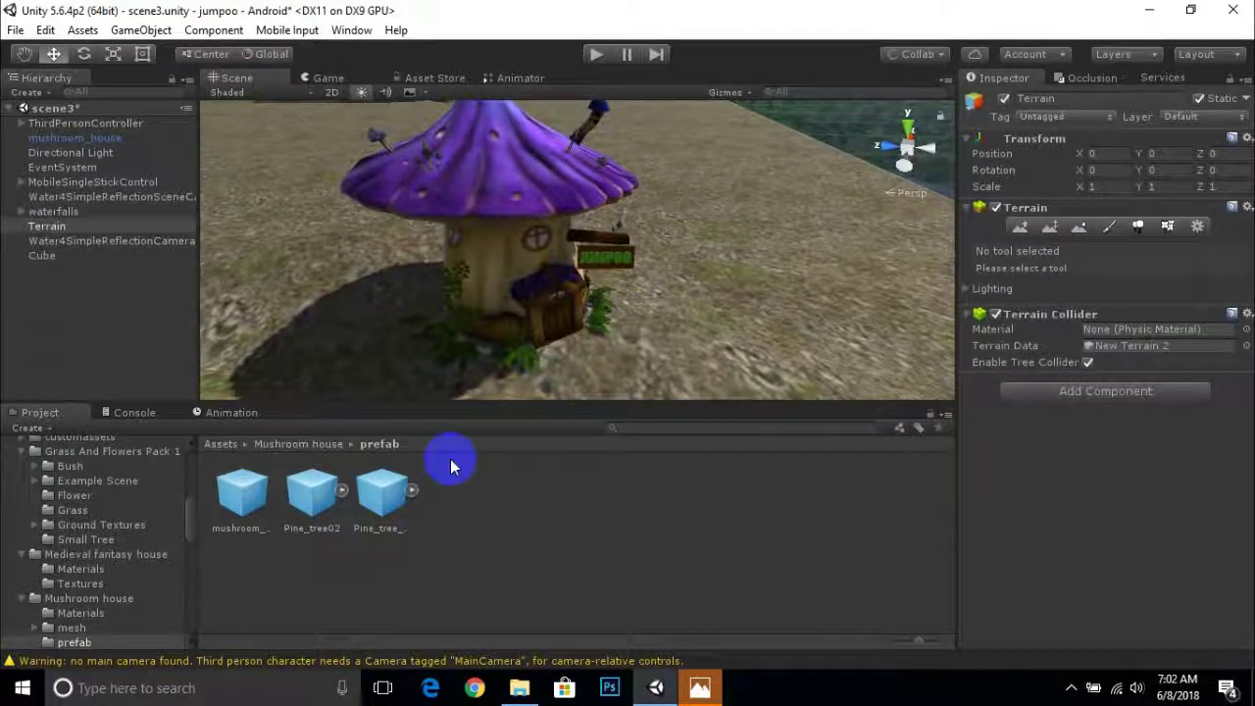
Place a Pine_tree_03 prefab in front of the mushroom house and enlarge it.
{"action": "left_click_drag", "start_coordinate": [383, 493], "coordinate": [564, 378]}
{"action": "left_click_drag", "start_coordinate": [652, 338], "coordinate": [647, 331]}
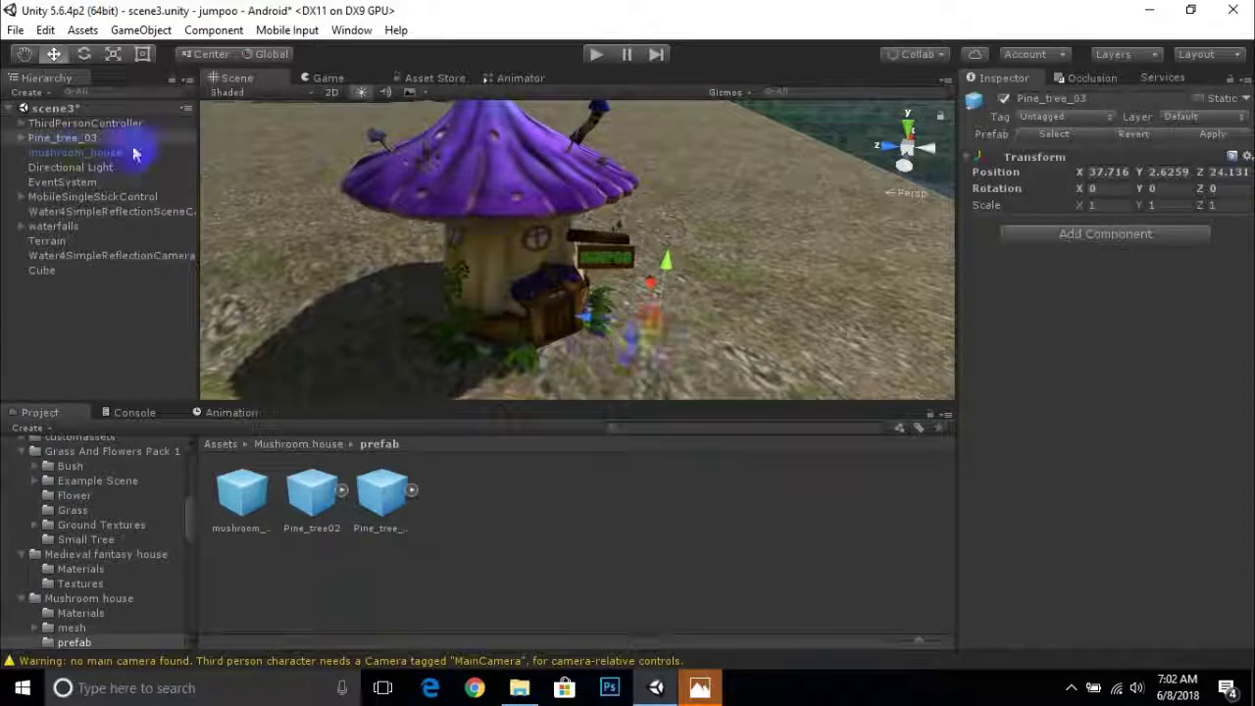
{"action": "left_click", "coordinate": [745, 240]}
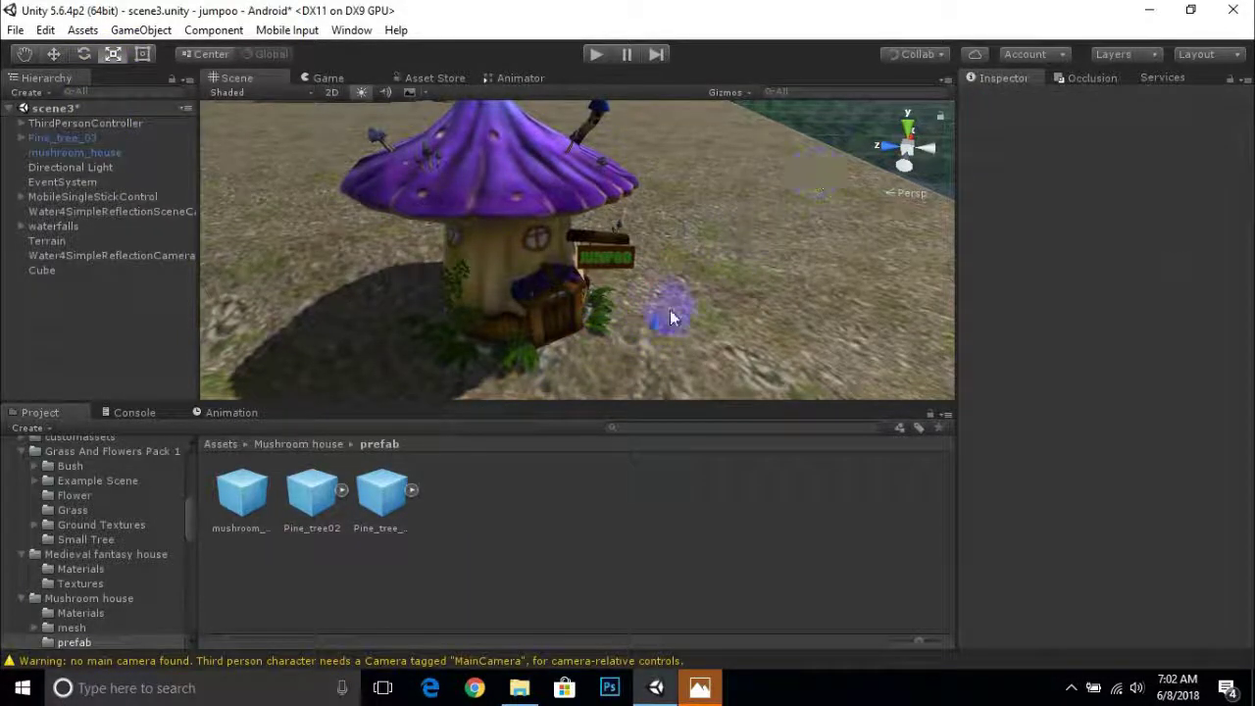
{"action": "left_click_drag", "start_coordinate": [671, 317], "coordinate": [660, 336]}
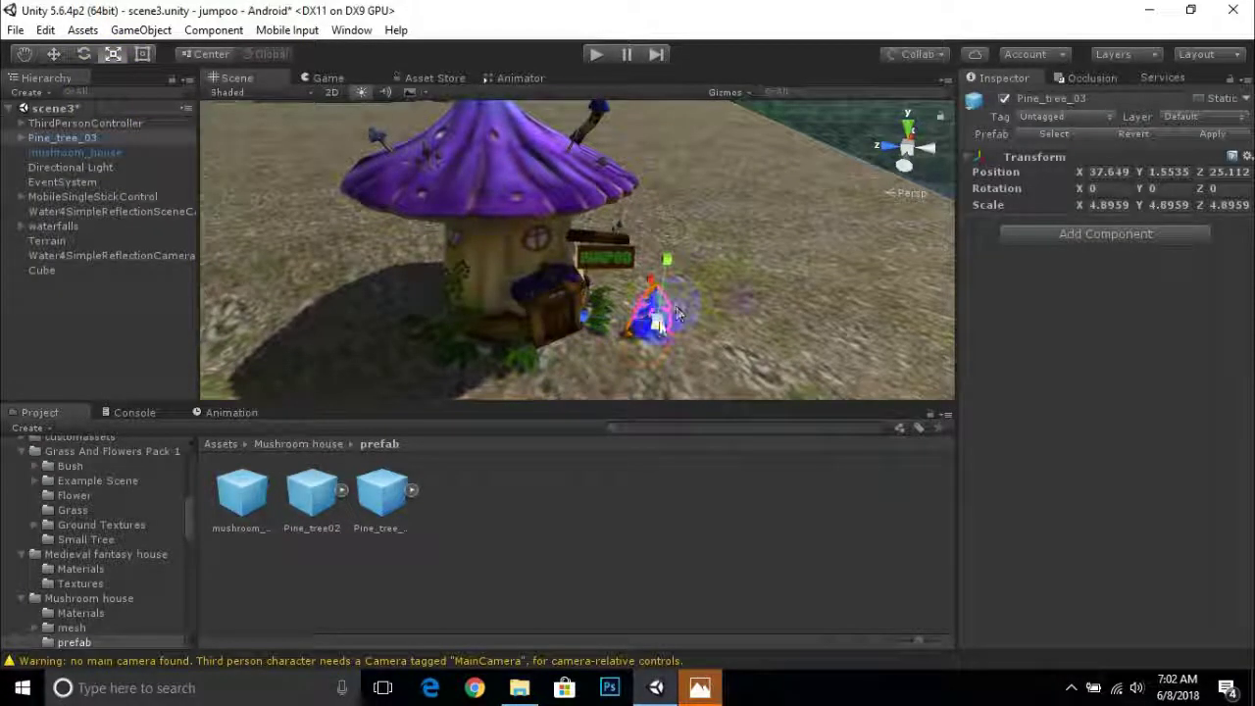
{"action": "mouse_move", "coordinate": [698, 290]}
{"action": "left_mouse_down"}
{"action": "mouse_move", "coordinate": [653, 317]}
{"action": "mouse_move", "coordinate": [705, 258]}
{"action": "mouse_move", "coordinate": [664, 319]}
{"action": "left_mouse_up"}
Add a Pine_tree02 left of the house and raise it onto the ground.
{"action": "mouse_move", "coordinate": [311, 494]}
{"action": "left_mouse_down"}
{"action": "mouse_move", "coordinate": [358, 368]}
{"action": "mouse_move", "coordinate": [363, 307]}
{"action": "mouse_move", "coordinate": [428, 218]}
{"action": "mouse_move", "coordinate": [393, 290]}
{"action": "left_mouse_up"}
{"action": "scroll", "coordinate": [560, 359], "scroll_direction": "down", "scroll_amount": 3}
{"action": "left_click", "coordinate": [653, 315]}
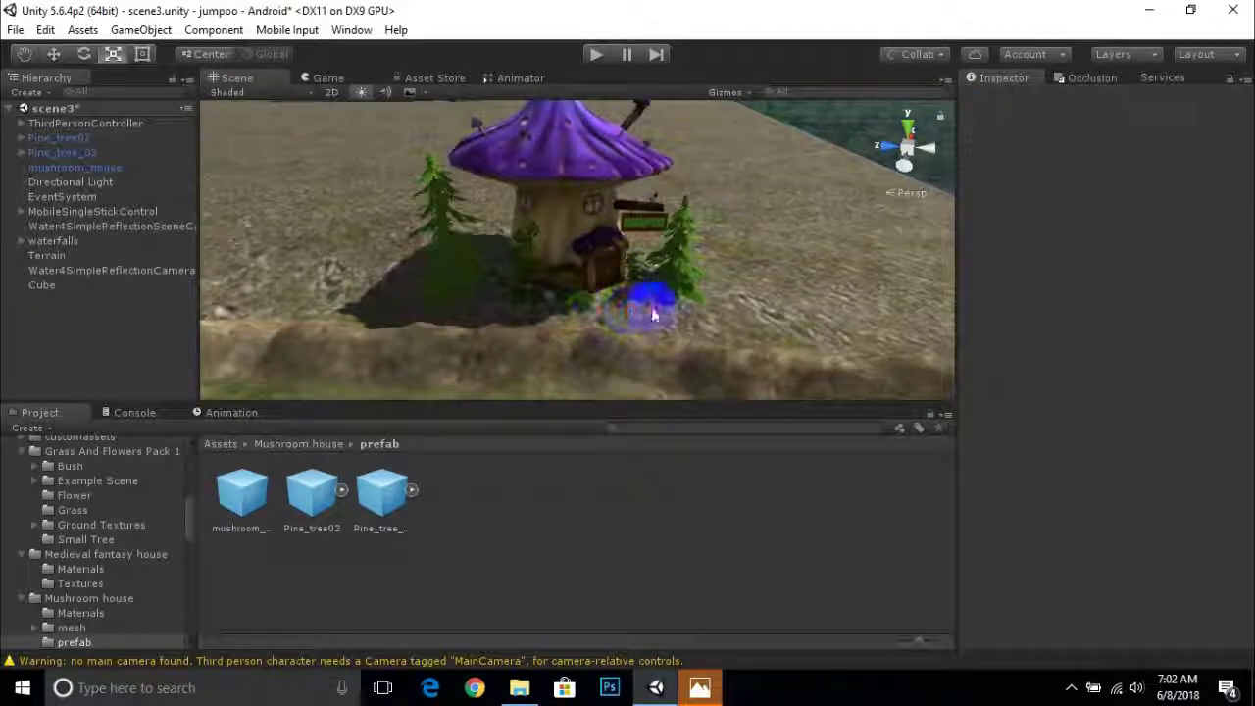
{"action": "left_click", "coordinate": [452, 264]}
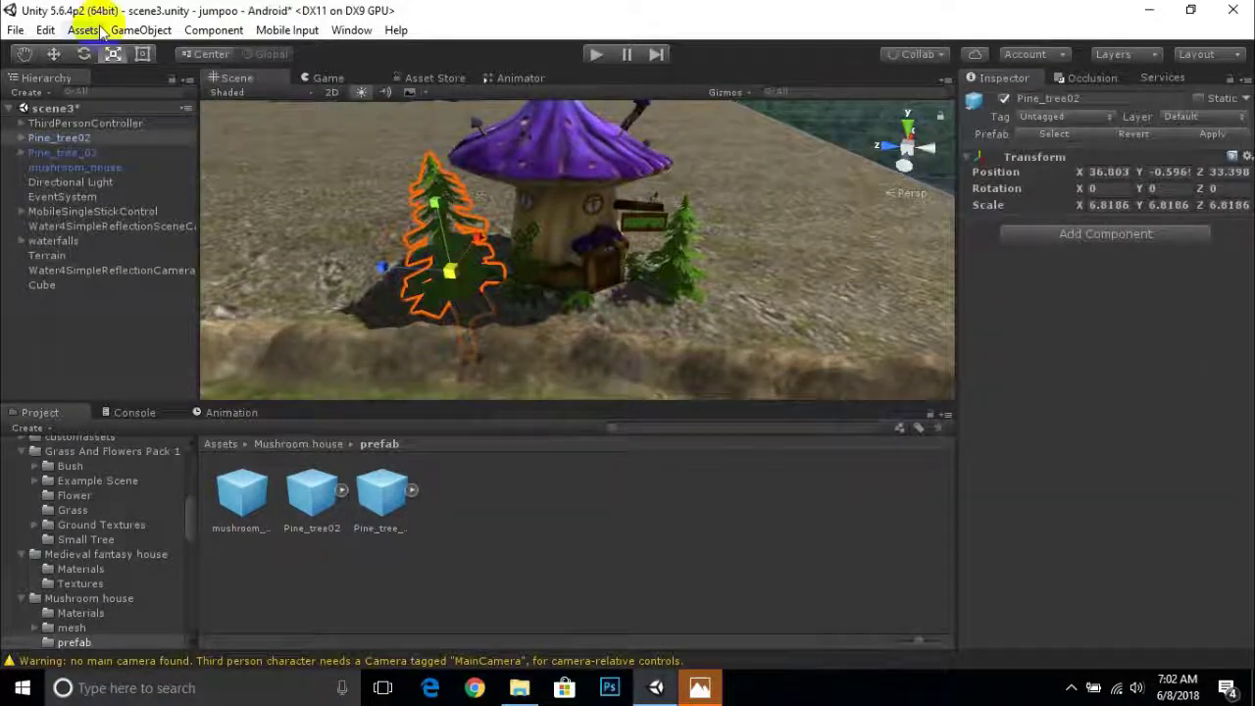
{"action": "left_click", "coordinate": [54, 54]}
{"action": "mouse_move", "coordinate": [509, 324]}
{"action": "left_mouse_down", "text": "alt"}
{"action": "mouse_move", "coordinate": [703, 322]}
{"action": "mouse_move", "coordinate": [477, 308]}
{"action": "mouse_move", "coordinate": [487, 214]}
{"action": "mouse_move", "coordinate": [246, 291]}
{"action": "mouse_move", "coordinate": [415, 280]}
{"action": "left_mouse_up", "text": "alt"}
{"action": "left_click_drag", "start_coordinate": [405, 218], "coordinate": [372, 225]}
Shrink the left pine tree a little and shift it left and lower.
{"action": "left_click", "coordinate": [112, 54]}
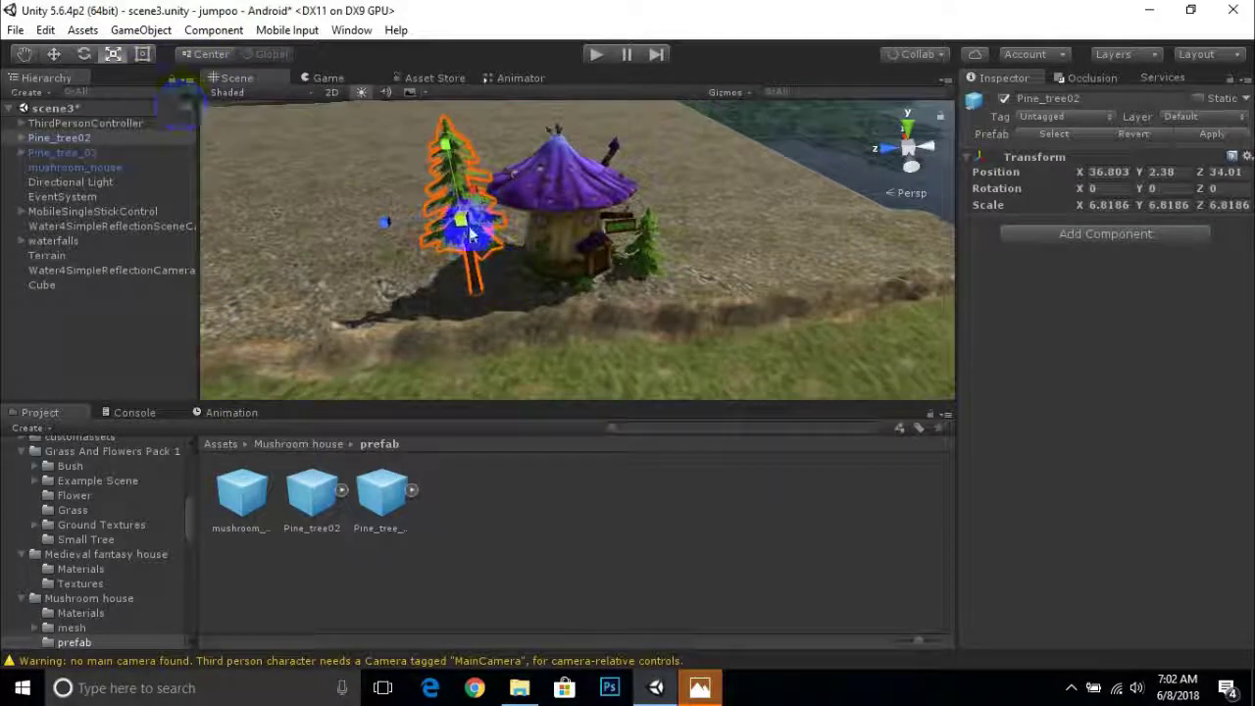
{"action": "left_click", "coordinate": [465, 236]}
{"action": "left_click_drag", "start_coordinate": [465, 235], "coordinate": [436, 245]}
{"action": "left_click", "coordinate": [54, 54]}
{"action": "scroll", "coordinate": [409, 229], "scroll_direction": "up", "scroll_amount": 2}
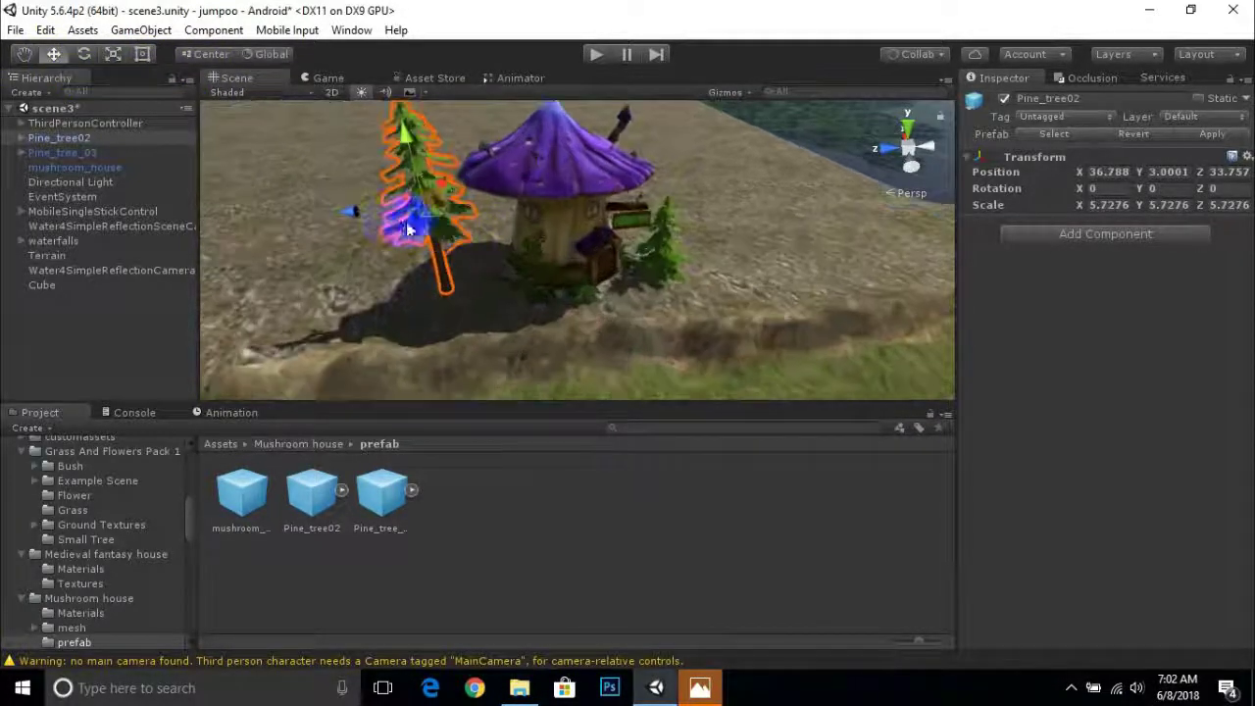
{"action": "mouse_move", "coordinate": [446, 188]}
{"action": "left_mouse_down"}
{"action": "mouse_move", "coordinate": [411, 210]}
{"action": "mouse_move", "coordinate": [397, 200]}
{"action": "mouse_move", "coordinate": [364, 238]}
{"action": "mouse_move", "coordinate": [566, 276]}
{"action": "mouse_move", "coordinate": [380, 200]}
{"action": "mouse_move", "coordinate": [686, 291]}
{"action": "mouse_move", "coordinate": [504, 272]}
{"action": "mouse_move", "coordinate": [492, 146]}
{"action": "mouse_move", "coordinate": [527, 240]}
{"action": "left_mouse_up"}
{"action": "left_click", "coordinate": [502, 269]}
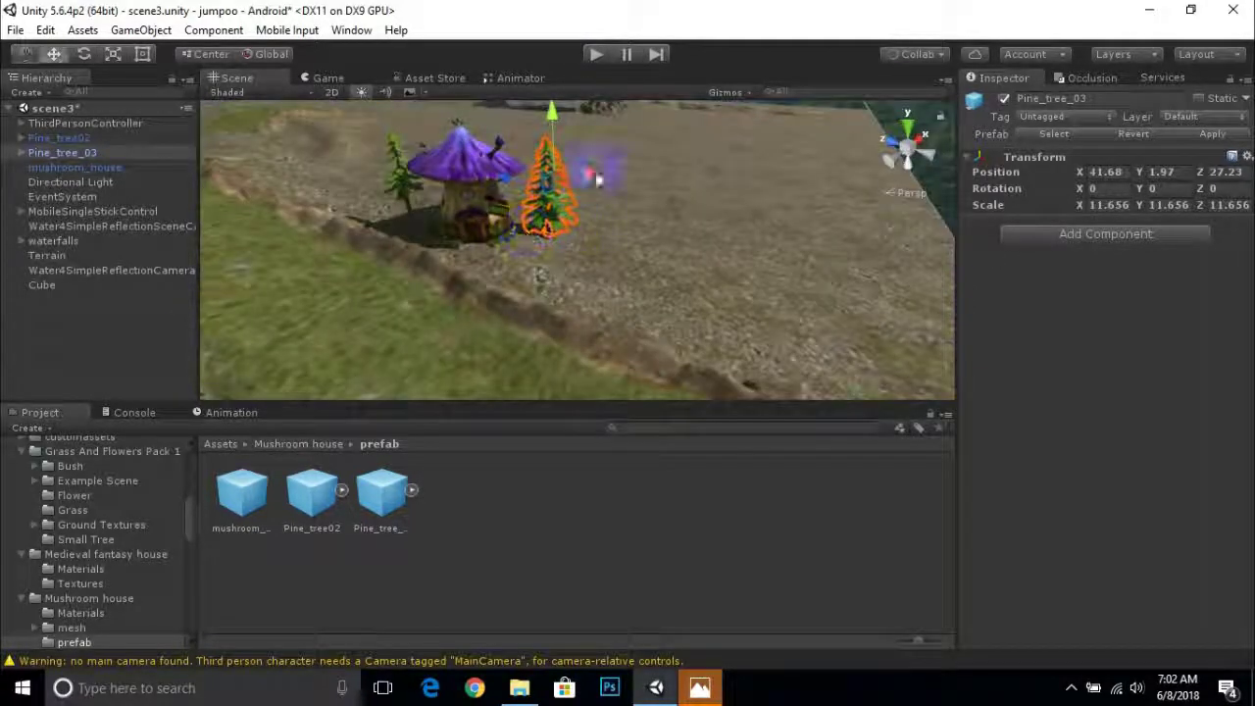
Nudge Pine_tree_03 slightly along X and Z beside the mushroom house.
{"action": "left_click_drag", "start_coordinate": [590, 173], "coordinate": [588, 184]}
{"action": "left_click_drag", "start_coordinate": [502, 189], "coordinate": [512, 287]}
{"action": "left_click_drag", "start_coordinate": [662, 312], "coordinate": [700, 266], "text": "alt"}
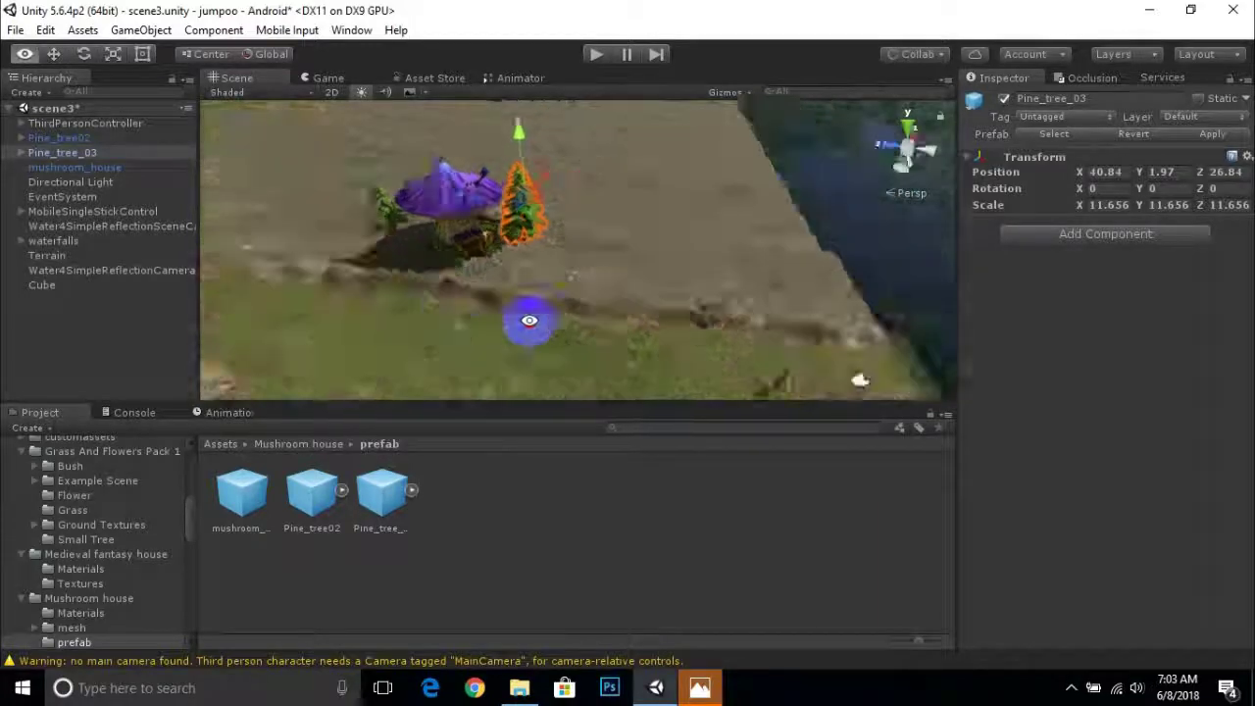
Select Pine_tree02 and check its settled height of 2.27 from several angles.
{"action": "left_click", "coordinate": [360, 274]}
{"action": "mouse_move", "coordinate": [360, 275]}
{"action": "left_mouse_down", "text": "alt"}
{"action": "mouse_move", "coordinate": [415, 297]}
{"action": "mouse_move", "coordinate": [364, 271]}
{"action": "mouse_move", "coordinate": [558, 275]}
{"action": "mouse_move", "coordinate": [373, 264]}
{"action": "mouse_move", "coordinate": [325, 233]}
{"action": "mouse_move", "coordinate": [507, 274]}
{"action": "mouse_move", "coordinate": [521, 300]}
{"action": "mouse_move", "coordinate": [740, 233]}
{"action": "mouse_move", "coordinate": [513, 288]}
{"action": "mouse_move", "coordinate": [477, 414]}
{"action": "mouse_move", "coordinate": [552, 288]}
{"action": "mouse_move", "coordinate": [547, 306]}
{"action": "left_mouse_up", "text": "alt"}
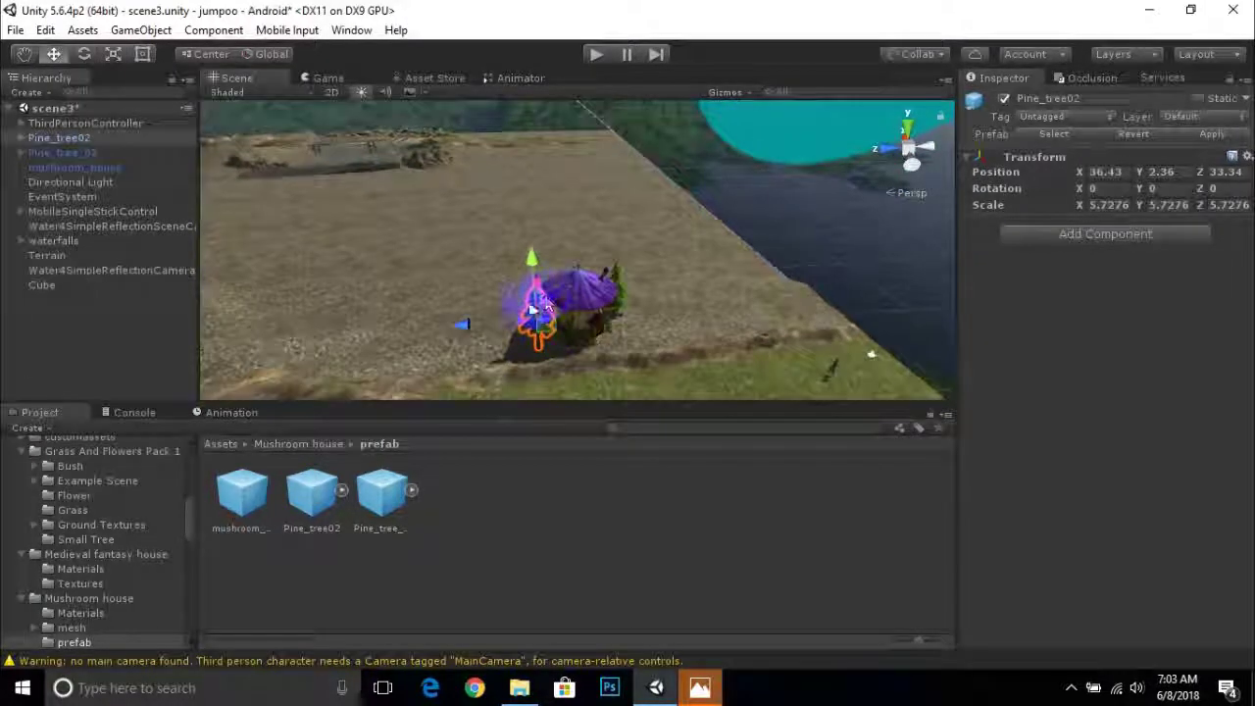
{"action": "mouse_move", "coordinate": [416, 283]}
{"action": "left_mouse_down", "text": "alt"}
{"action": "mouse_move", "coordinate": [520, 314]}
{"action": "mouse_move", "coordinate": [522, 289]}
{"action": "mouse_move", "coordinate": [359, 292]}
{"action": "left_mouse_up", "text": "alt"}
{"action": "mouse_move", "coordinate": [426, 333]}
{"action": "left_mouse_down", "text": "alt"}
{"action": "mouse_move", "coordinate": [490, 269]}
{"action": "mouse_move", "coordinate": [470, 253]}
{"action": "mouse_move", "coordinate": [653, 271]}
{"action": "mouse_move", "coordinate": [593, 219]}
{"action": "mouse_move", "coordinate": [650, 224]}
{"action": "mouse_move", "coordinate": [564, 294]}
{"action": "mouse_move", "coordinate": [532, 266]}
{"action": "mouse_move", "coordinate": [588, 289]}
{"action": "mouse_move", "coordinate": [616, 271]}
{"action": "mouse_move", "coordinate": [615, 374]}
{"action": "mouse_move", "coordinate": [549, 347]}
{"action": "mouse_move", "coordinate": [523, 210]}
{"action": "left_mouse_up", "text": "alt"}
Browse to Assets > Medieval fantasy house and select the house model.
{"action": "left_click", "coordinate": [545, 216]}
{"action": "mouse_move", "coordinate": [549, 235]}
{"action": "middle_mouse_down"}
{"action": "mouse_move", "coordinate": [582, 272]}
{"action": "mouse_move", "coordinate": [615, 237]}
{"action": "mouse_move", "coordinate": [587, 324]}
{"action": "middle_mouse_up"}
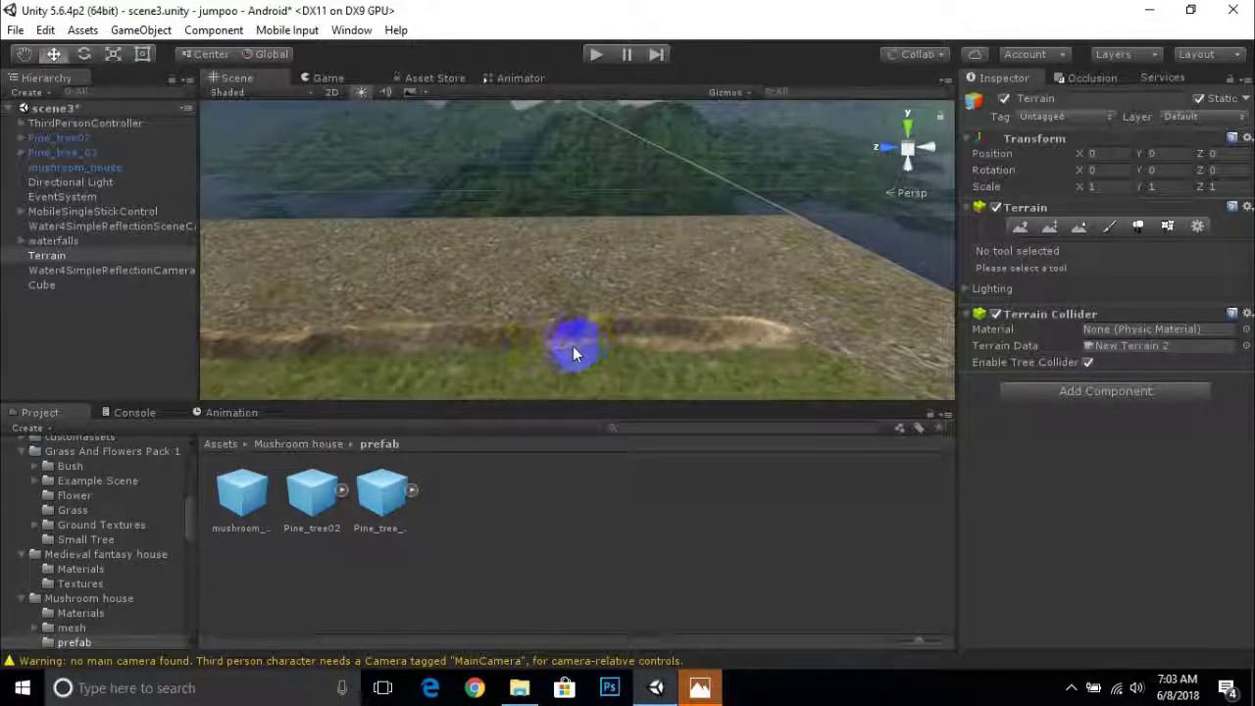
{"action": "left_click", "coordinate": [282, 444]}
{"action": "left_click", "coordinate": [223, 447]}
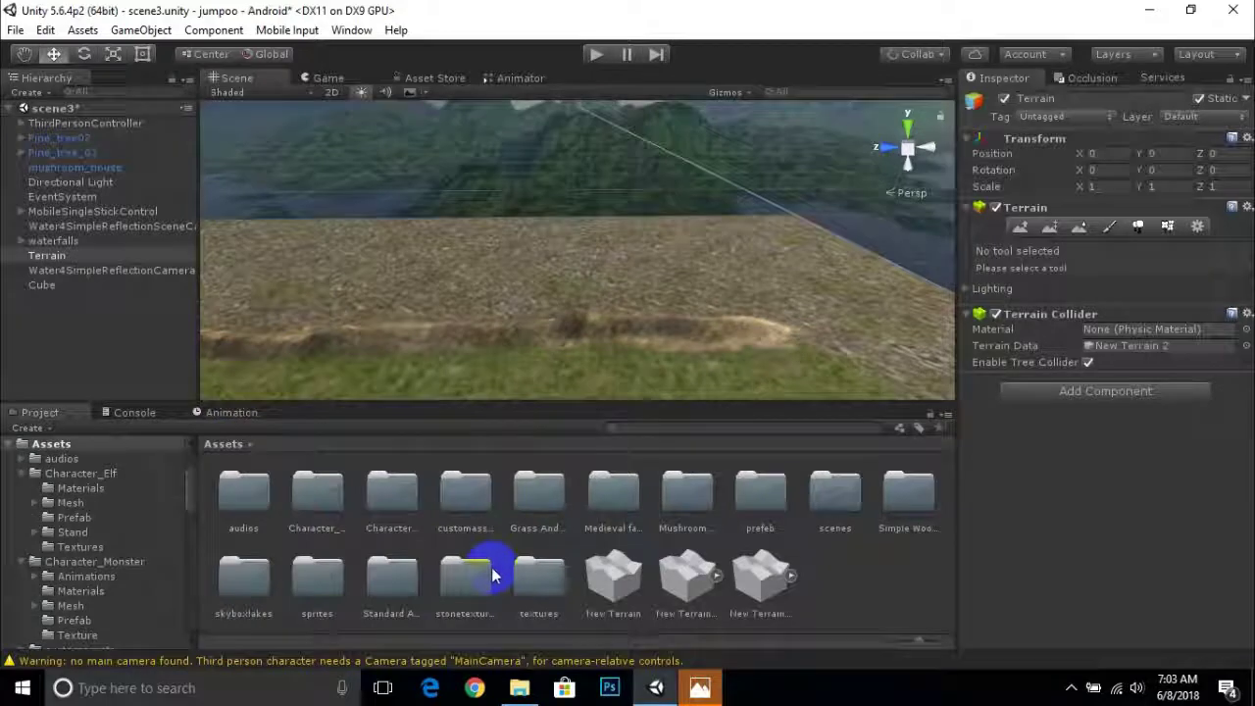
{"action": "double_click", "coordinate": [585, 502]}
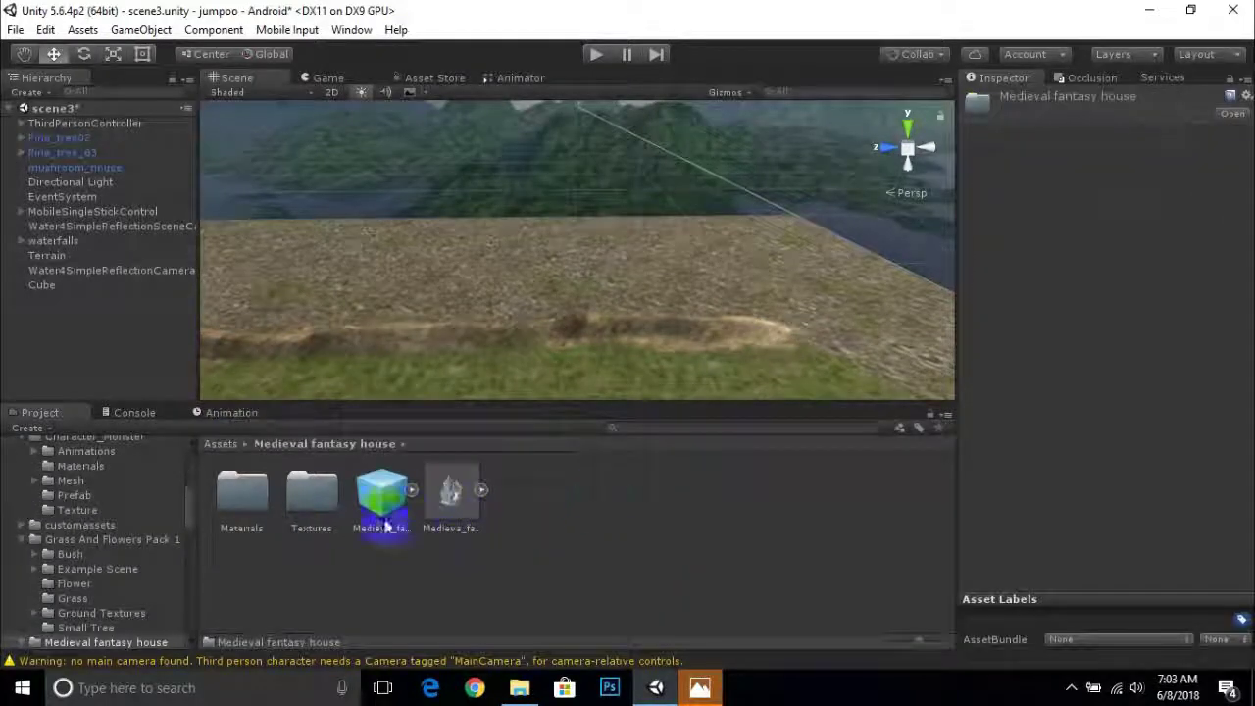
{"action": "left_click", "coordinate": [458, 517]}
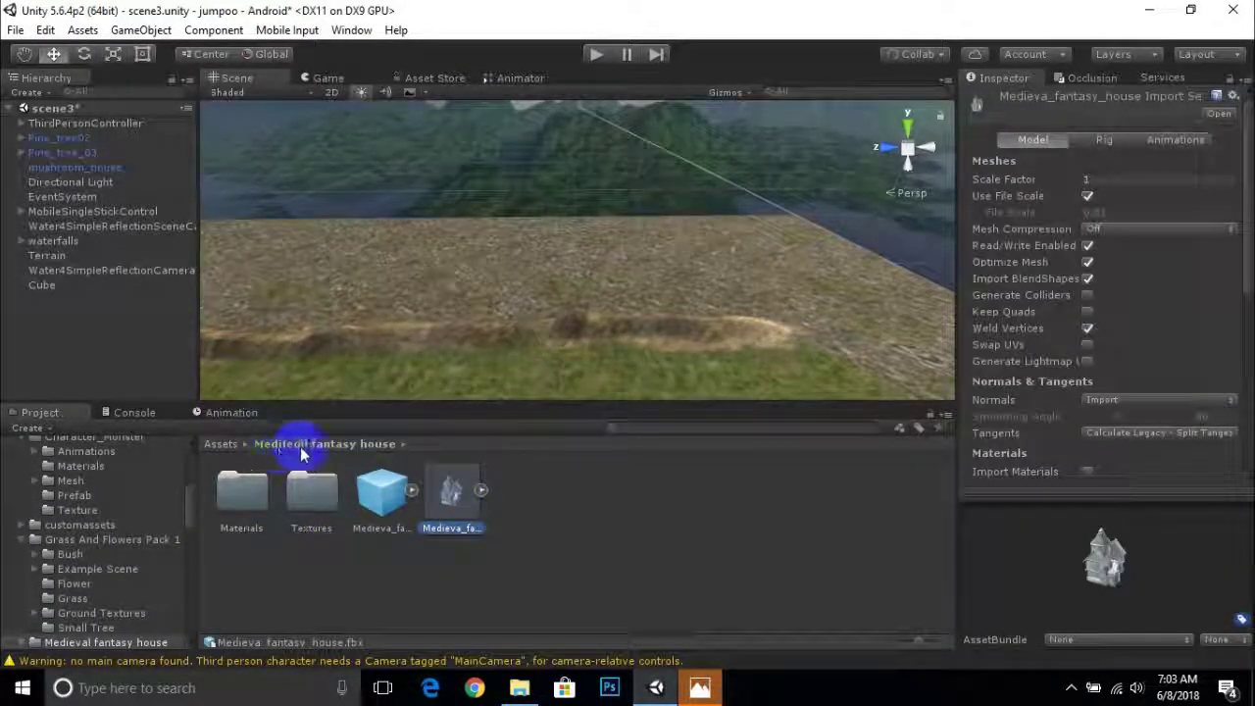
Drag the medieval fantasy house FBX onto the terrain in the Scene view.
{"action": "left_click_drag", "start_coordinate": [449, 490], "coordinate": [471, 469]}
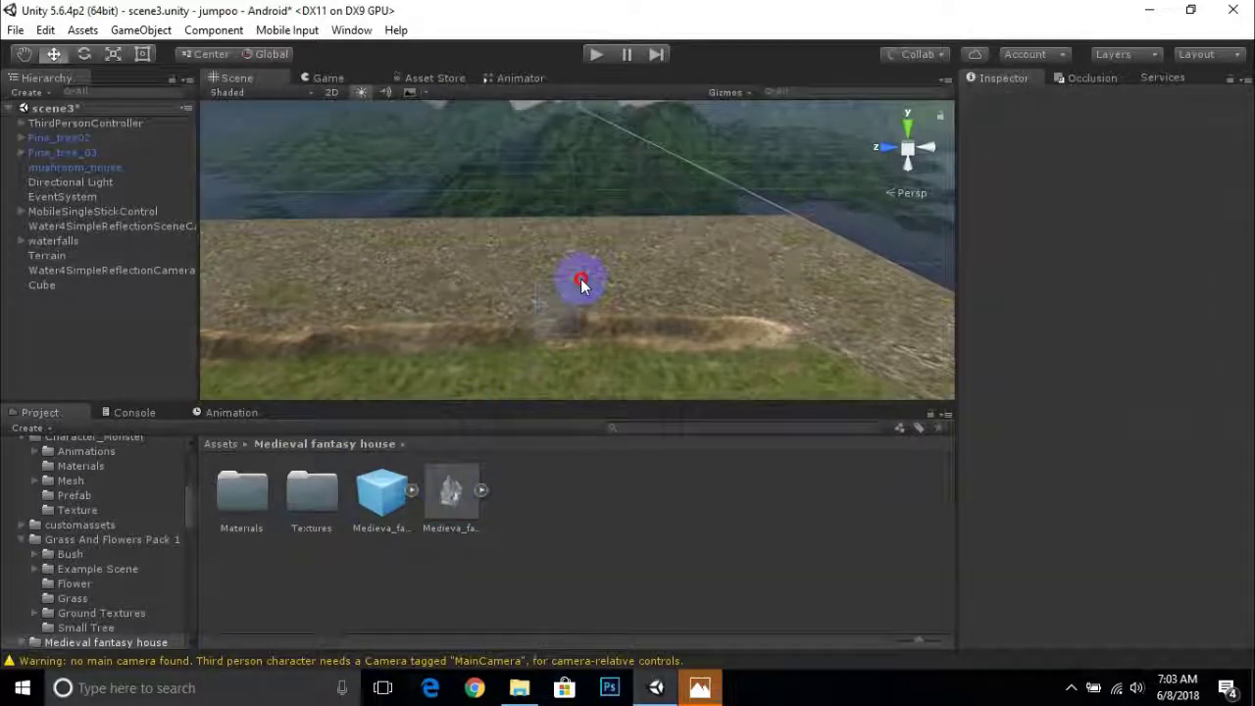
{"action": "left_click", "coordinate": [601, 284]}
{"action": "left_click", "coordinate": [493, 500]}
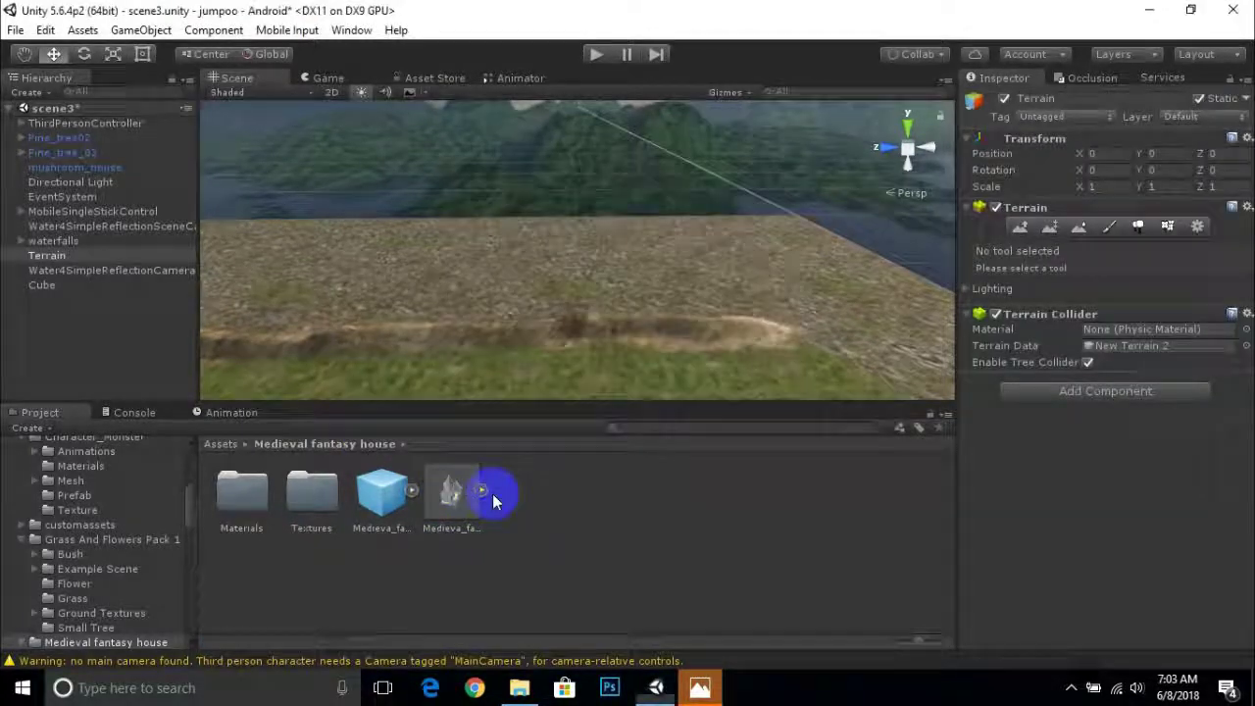
{"action": "mouse_move", "coordinate": [475, 508]}
{"action": "left_mouse_down"}
{"action": "mouse_move", "coordinate": [549, 361]}
{"action": "mouse_move", "coordinate": [434, 322]}
{"action": "mouse_move", "coordinate": [705, 281]}
{"action": "mouse_move", "coordinate": [400, 322]}
{"action": "left_mouse_up"}
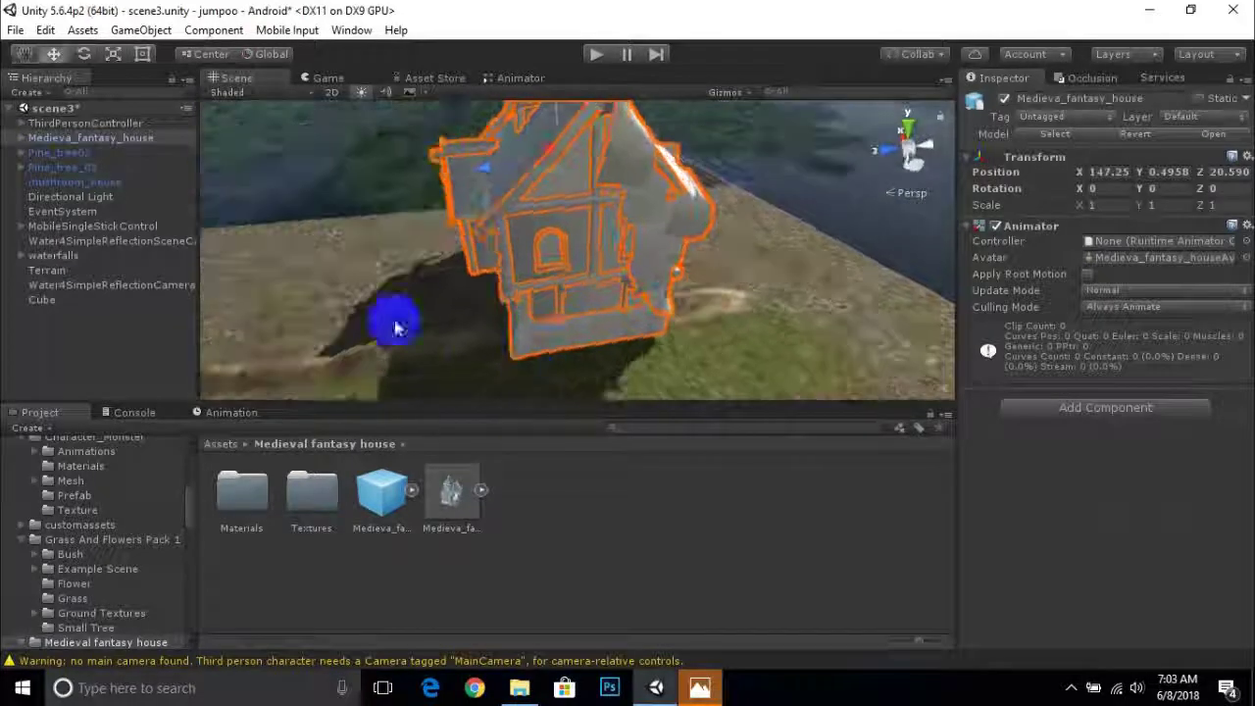
Turn the medieval house around its vertical axis and raise it slightly.
{"action": "left_click", "coordinate": [84, 56]}
{"action": "mouse_move", "coordinate": [568, 202]}
{"action": "left_mouse_down"}
{"action": "mouse_move", "coordinate": [734, 199]}
{"action": "mouse_move", "coordinate": [722, 210]}
{"action": "mouse_move", "coordinate": [243, 128]}
{"action": "left_mouse_up"}
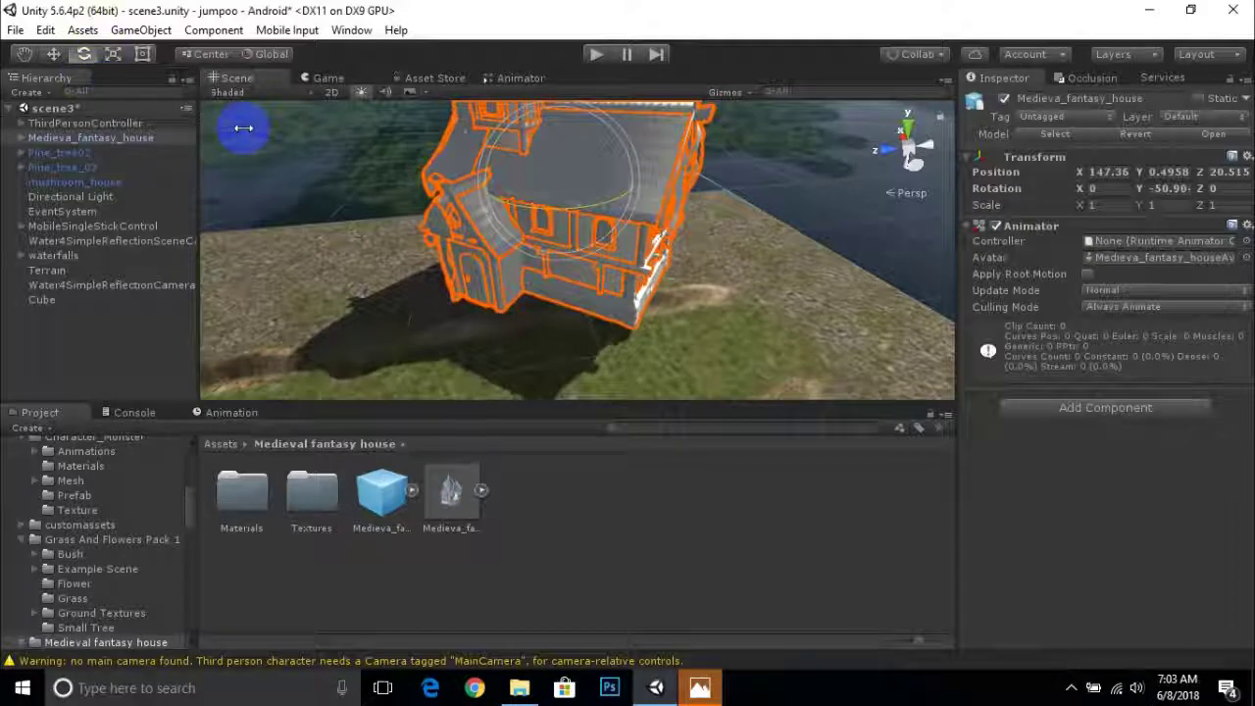
{"action": "left_click", "coordinate": [54, 56]}
{"action": "left_click_drag", "start_coordinate": [518, 210], "coordinate": [588, 173]}
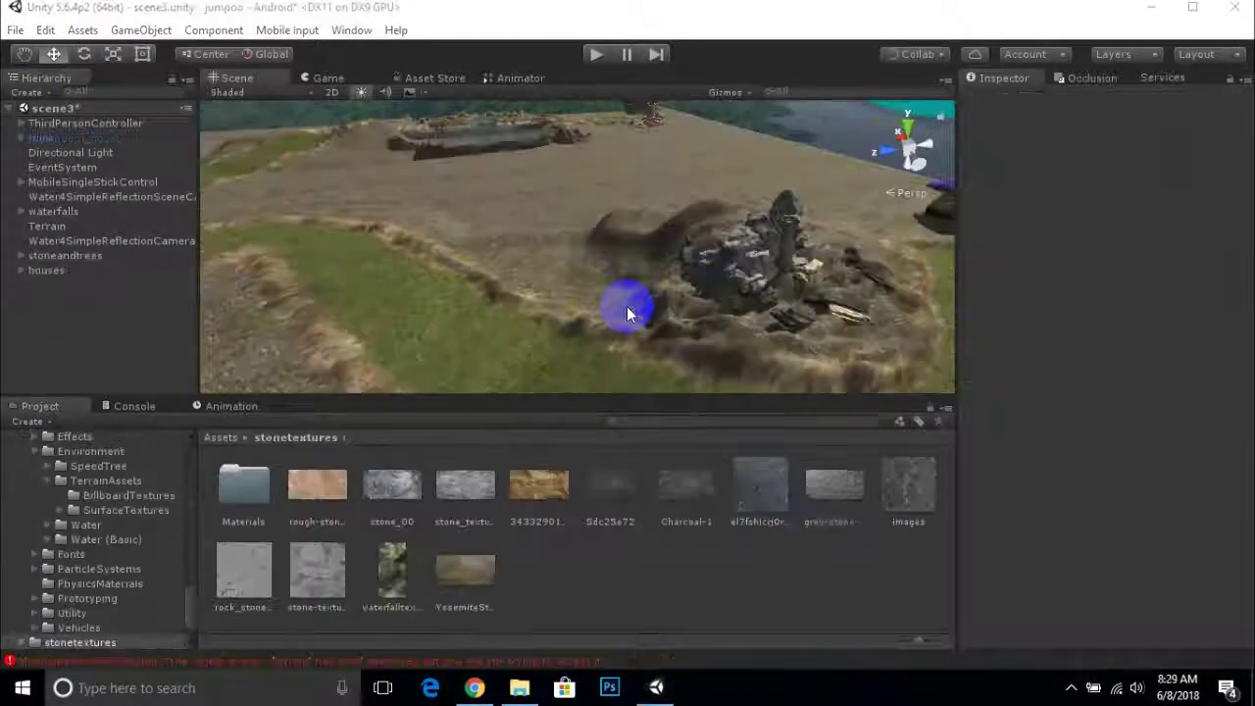
{"action": "mouse_move", "coordinate": [627, 308]}
{"action": "left_mouse_down", "text": "alt"}
{"action": "mouse_move", "coordinate": [632, 296]}
{"action": "mouse_move", "coordinate": [584, 313]}
{"action": "mouse_move", "coordinate": [522, 277]}
{"action": "mouse_move", "coordinate": [577, 280]}
{"action": "mouse_move", "coordinate": [574, 314]}
{"action": "mouse_move", "coordinate": [676, 319]}
{"action": "mouse_move", "coordinate": [510, 252]}
{"action": "mouse_move", "coordinate": [479, 202]}
{"action": "mouse_move", "coordinate": [597, 347]}
{"action": "mouse_move", "coordinate": [655, 357]}
{"action": "mouse_move", "coordinate": [653, 265]}
{"action": "mouse_move", "coordinate": [705, 372]}
{"action": "mouse_move", "coordinate": [751, 317]}
{"action": "mouse_move", "coordinate": [372, 291]}
{"action": "mouse_move", "coordinate": [579, 303]}
{"action": "mouse_move", "coordinate": [520, 311]}
{"action": "mouse_move", "coordinate": [556, 251]}
{"action": "mouse_move", "coordinate": [420, 280]}
{"action": "mouse_move", "coordinate": [849, 311]}
{"action": "mouse_move", "coordinate": [607, 313]}
{"action": "left_mouse_up", "text": "alt"}
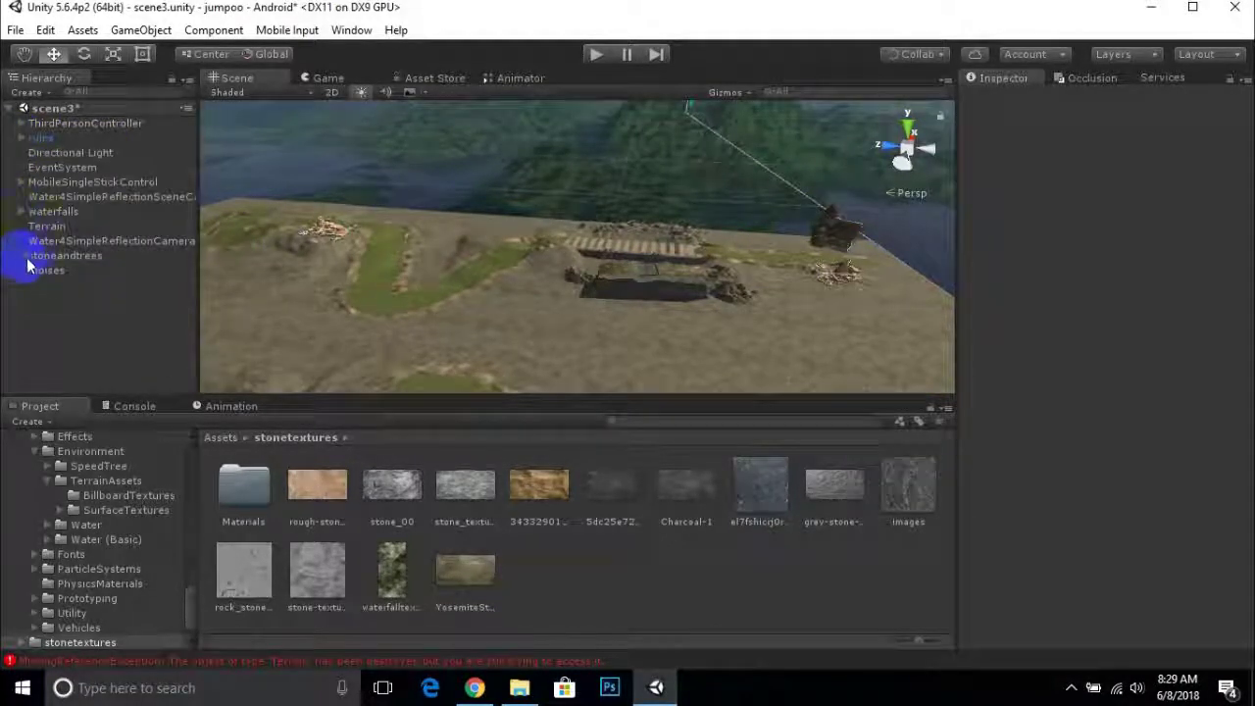
{"action": "mouse_move", "coordinate": [380, 316]}
{"action": "left_mouse_down", "text": "alt"}
{"action": "mouse_move", "coordinate": [540, 336]}
{"action": "mouse_move", "coordinate": [661, 244]}
{"action": "mouse_move", "coordinate": [263, 294]}
{"action": "left_mouse_up", "text": "alt"}
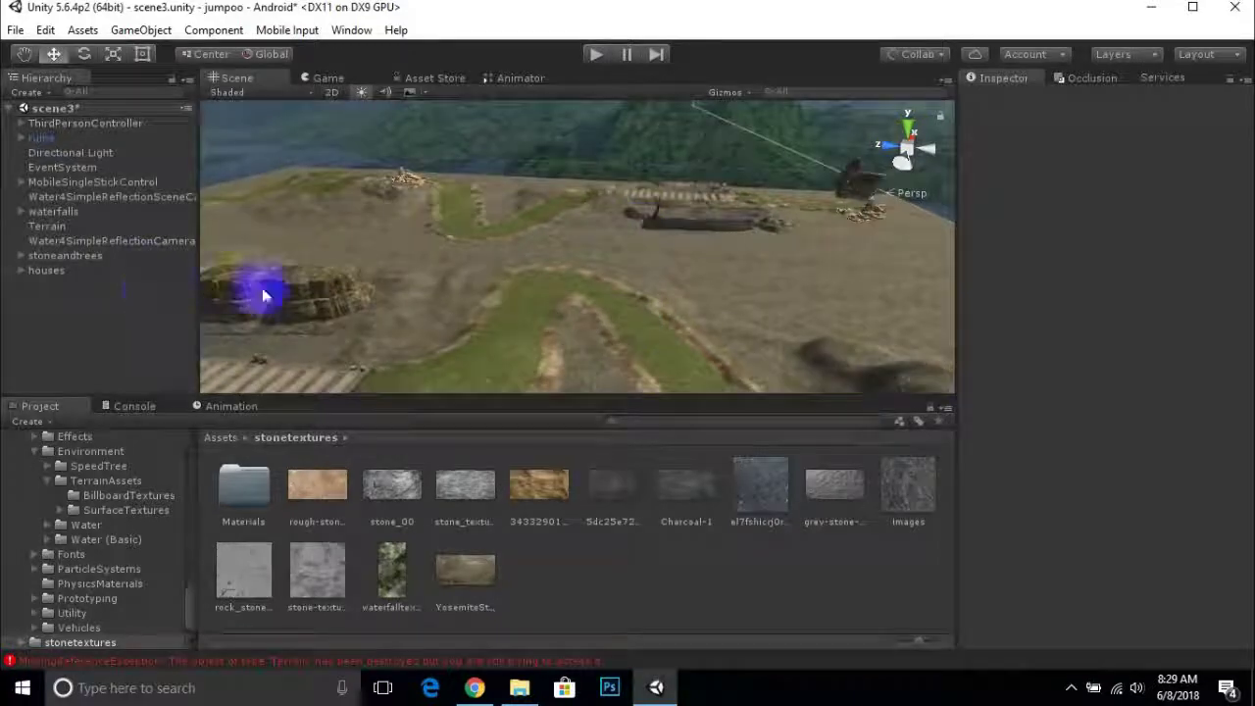
{"action": "left_click", "coordinate": [36, 256]}
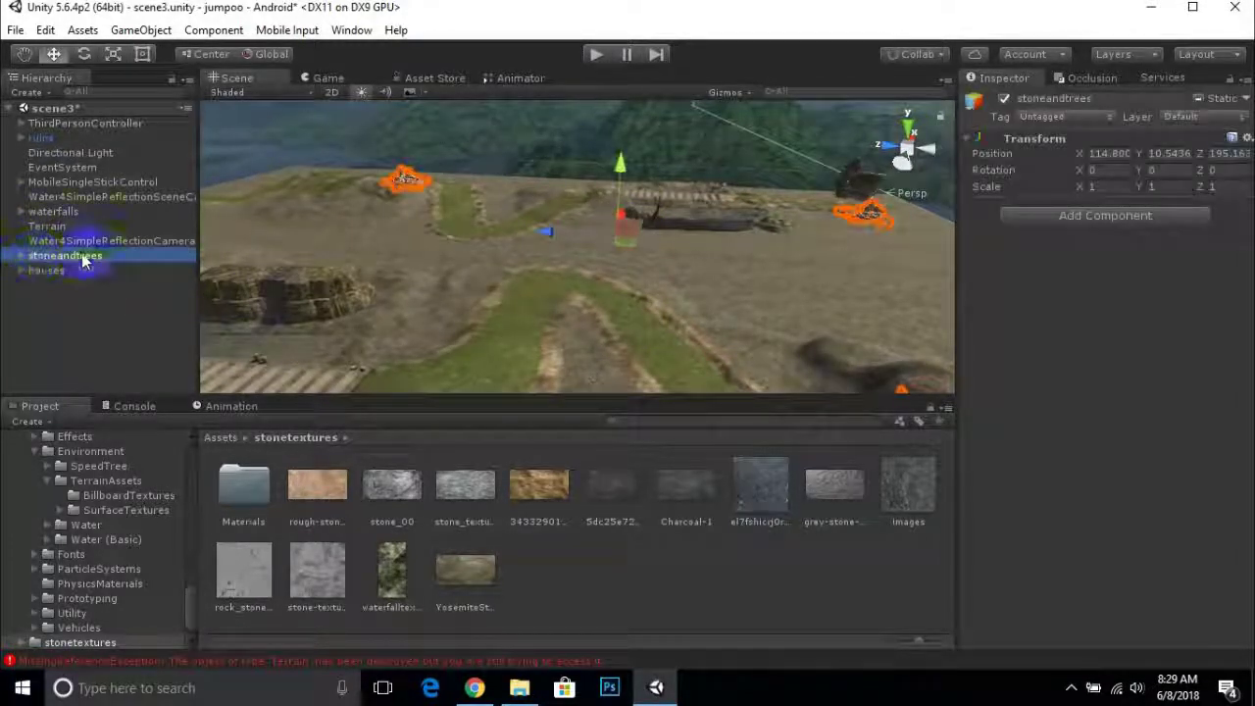
{"action": "left_click_drag", "start_coordinate": [560, 286], "coordinate": [649, 202], "text": "alt"}
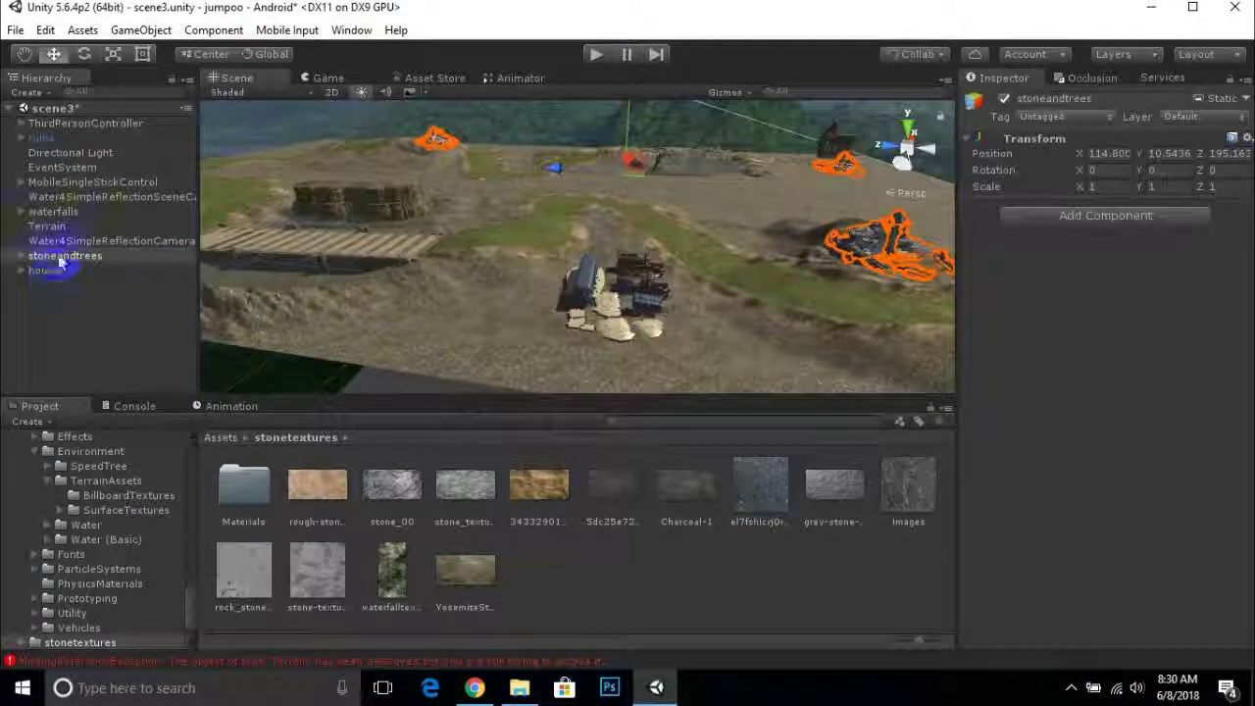
{"action": "left_click", "coordinate": [21, 256]}
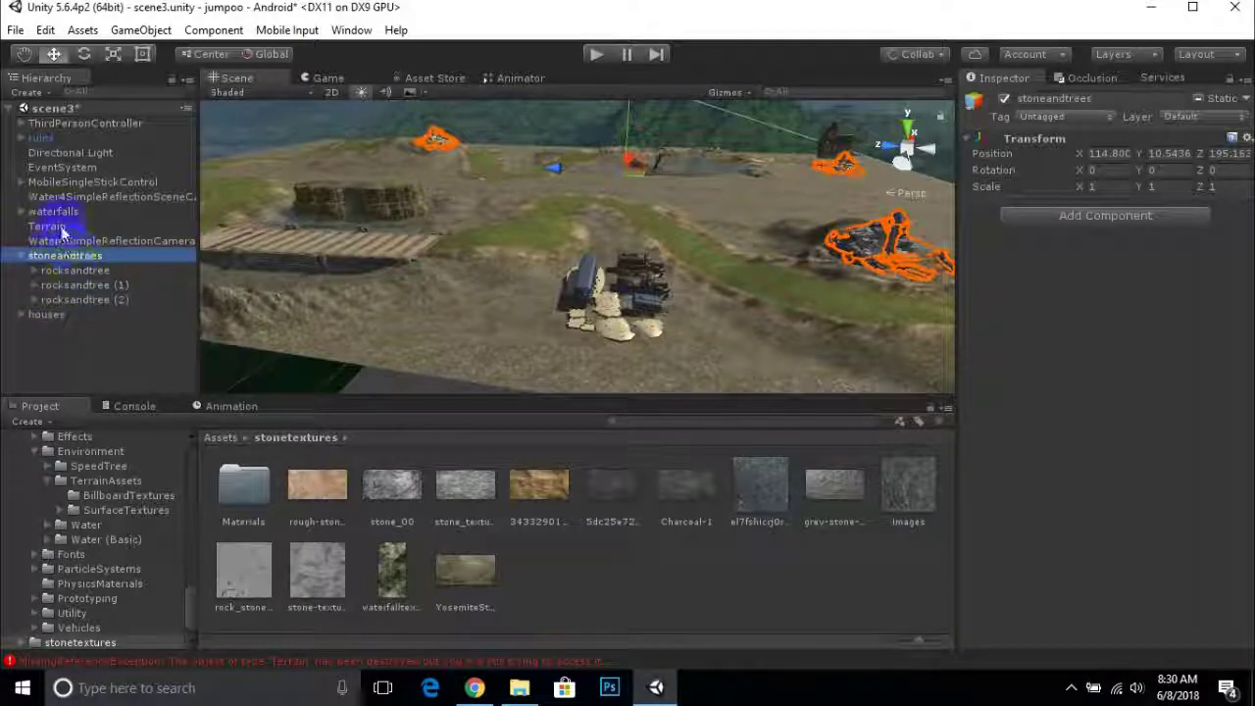
{"action": "left_click", "coordinate": [98, 272]}
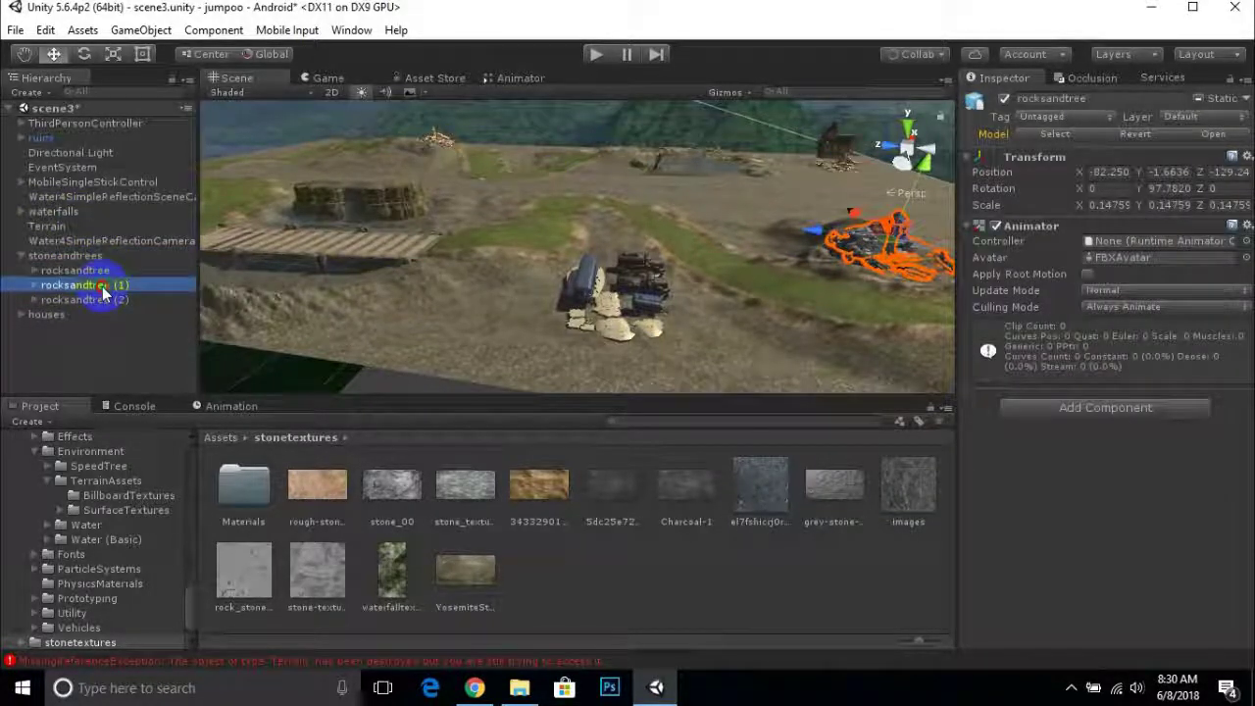
{"action": "left_click", "coordinate": [107, 300]}
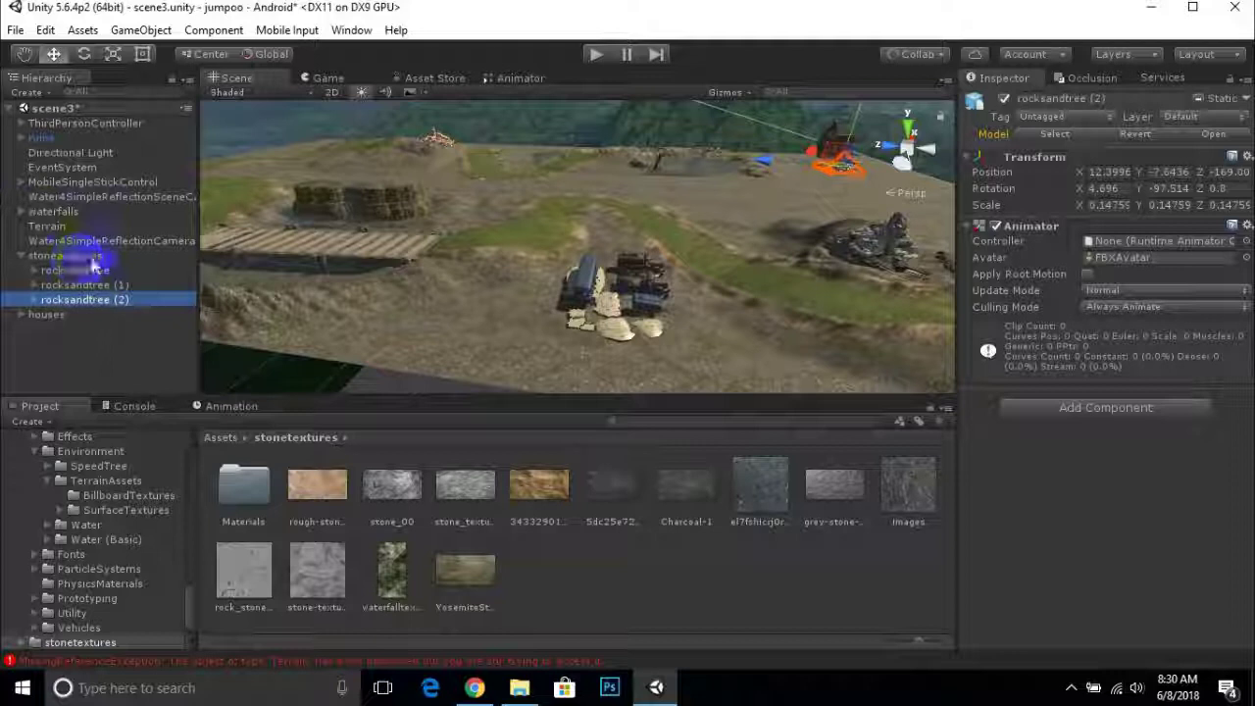
{"action": "left_click", "coordinate": [20, 255]}
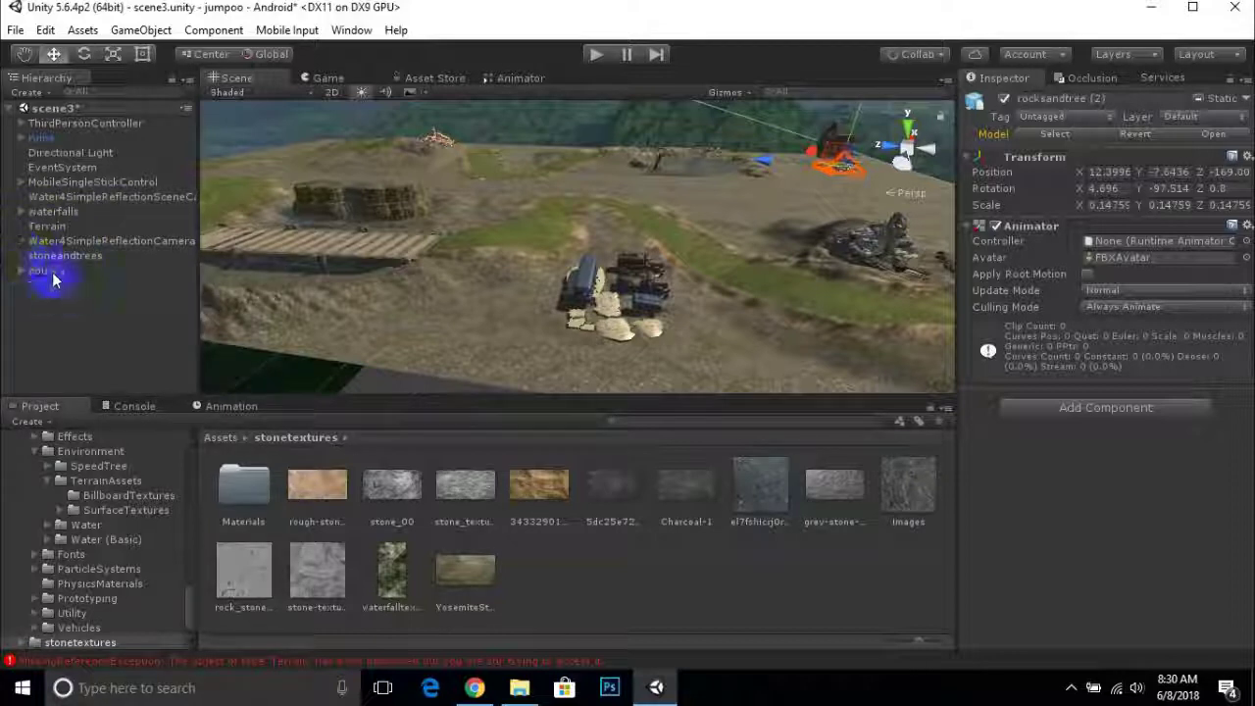
Select every top-level Hierarchy object from houses onward and show the Inspector's Static flags, including Occluder Static.
{"action": "left_click", "coordinate": [49, 270]}
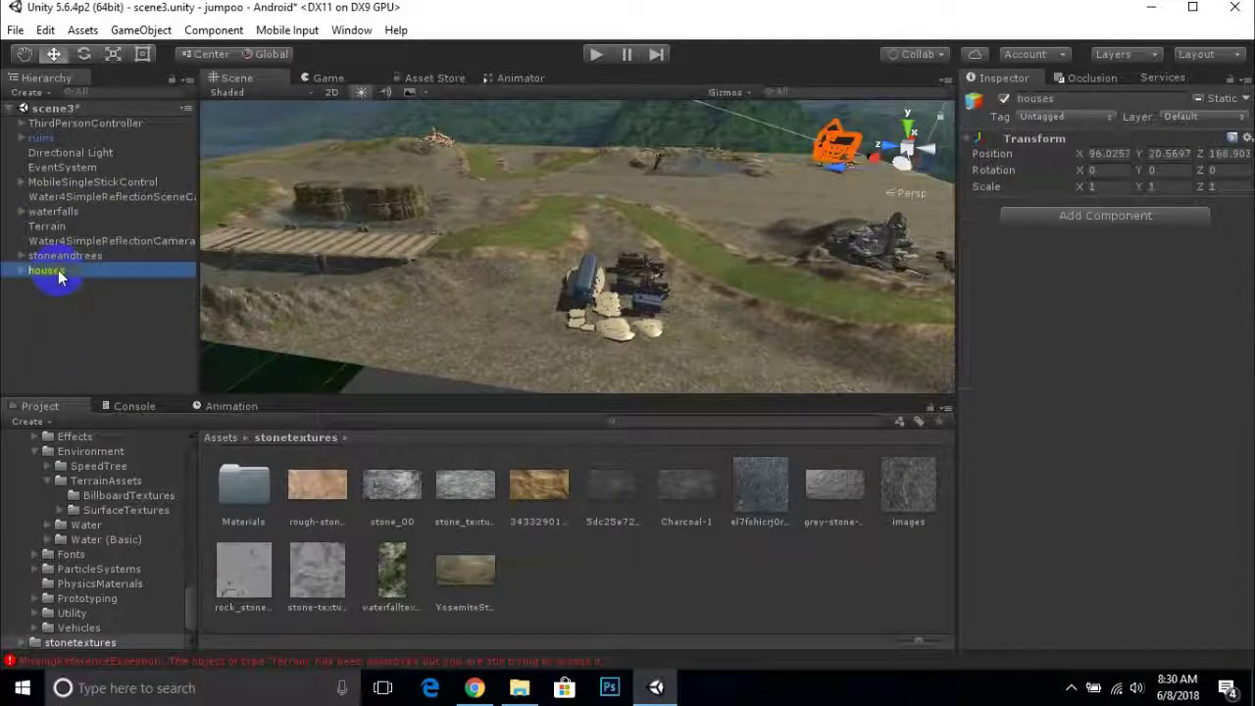
{"action": "left_click", "coordinate": [76, 126], "text": "shift"}
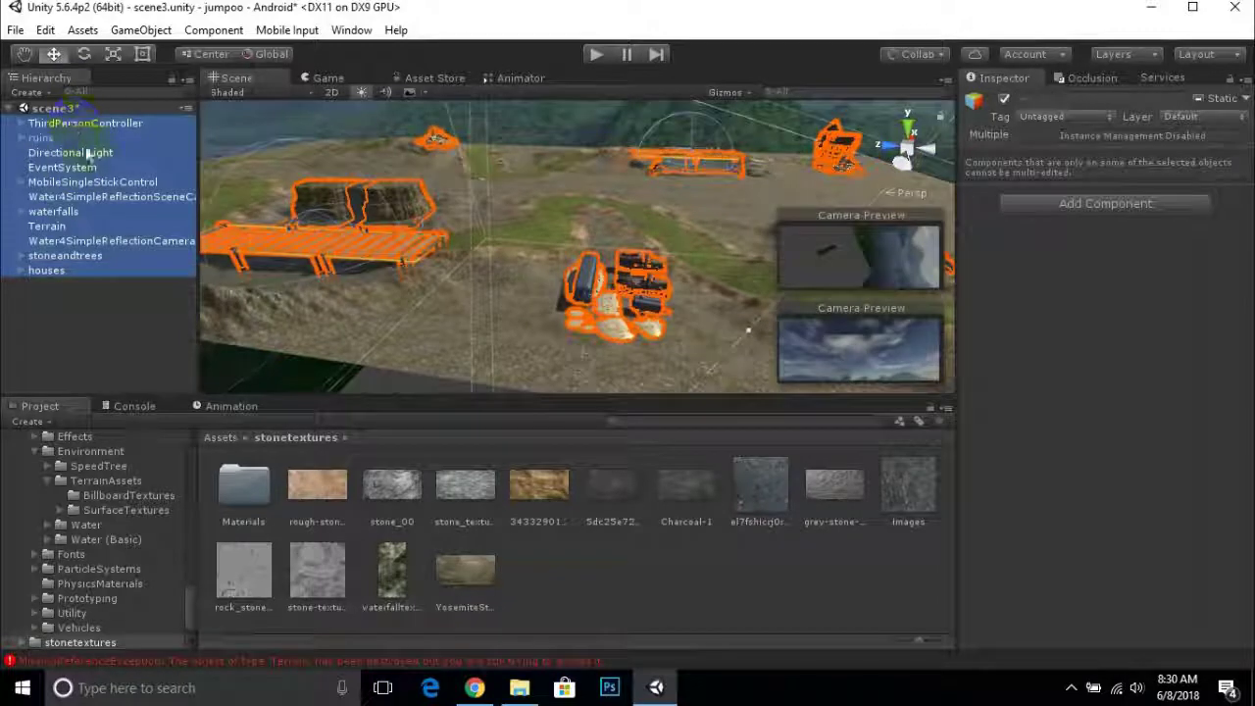
{"action": "left_click_drag", "start_coordinate": [151, 197], "coordinate": [453, 214]}
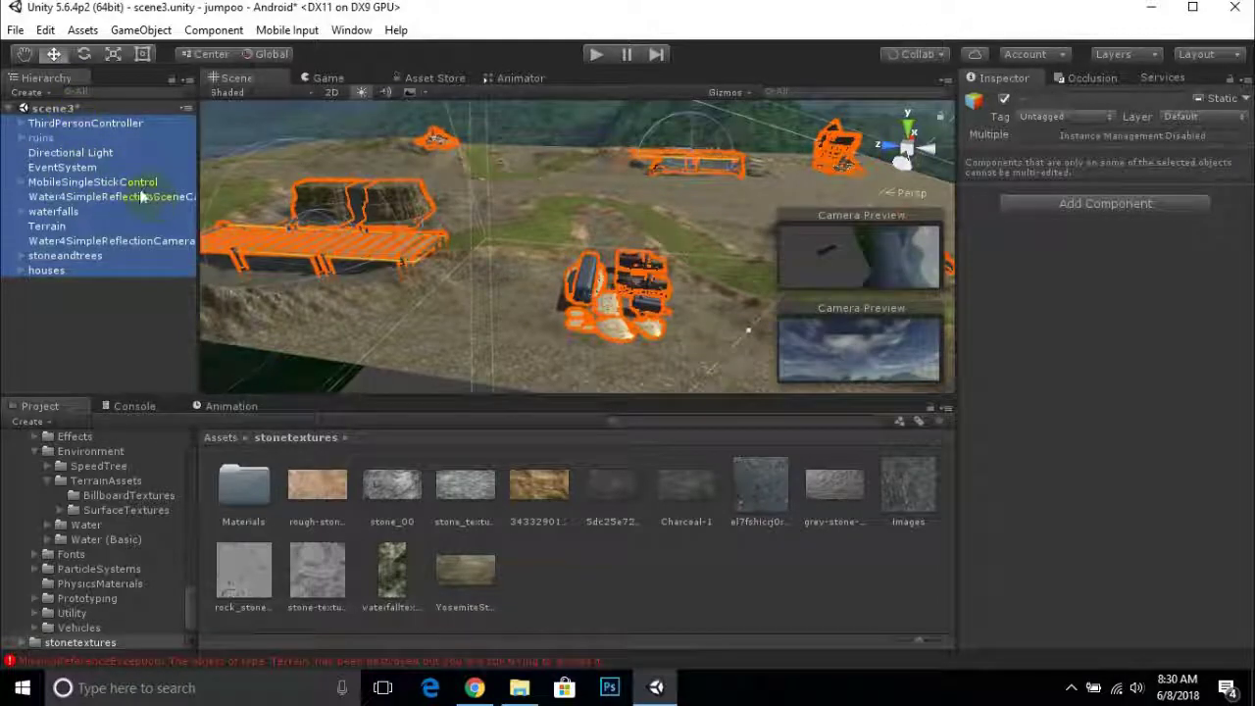
{"action": "left_click", "coordinate": [1247, 100]}
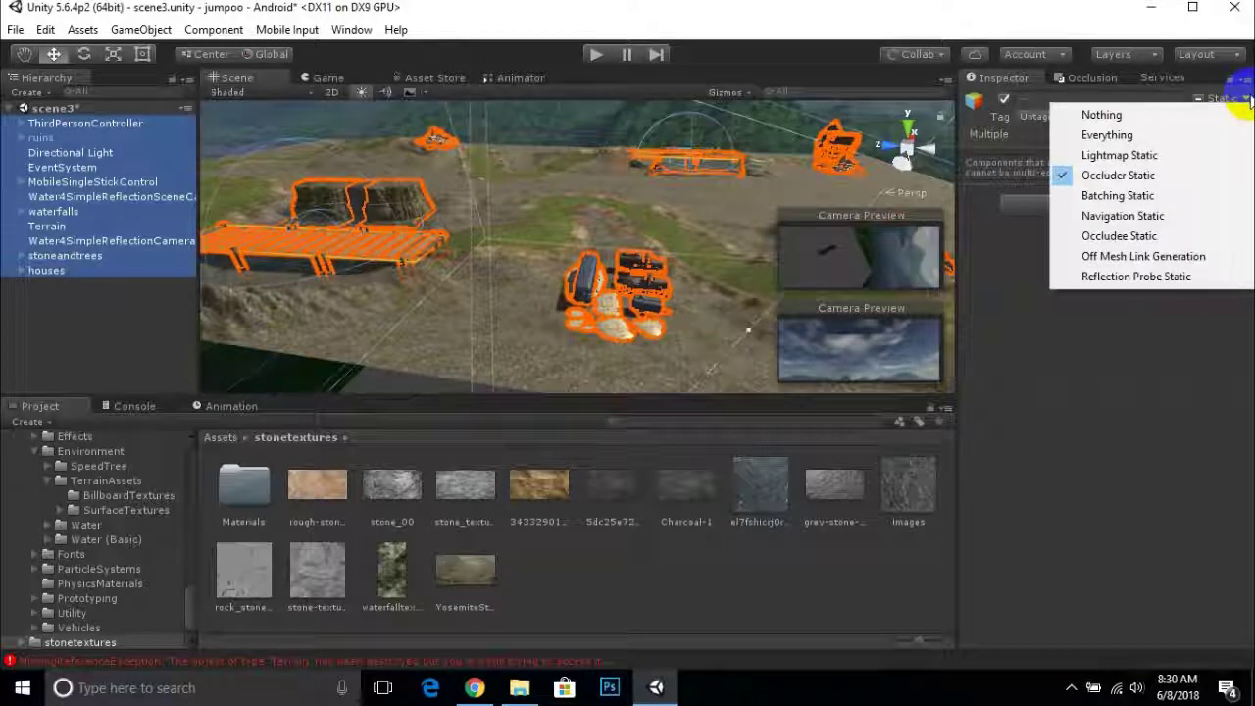